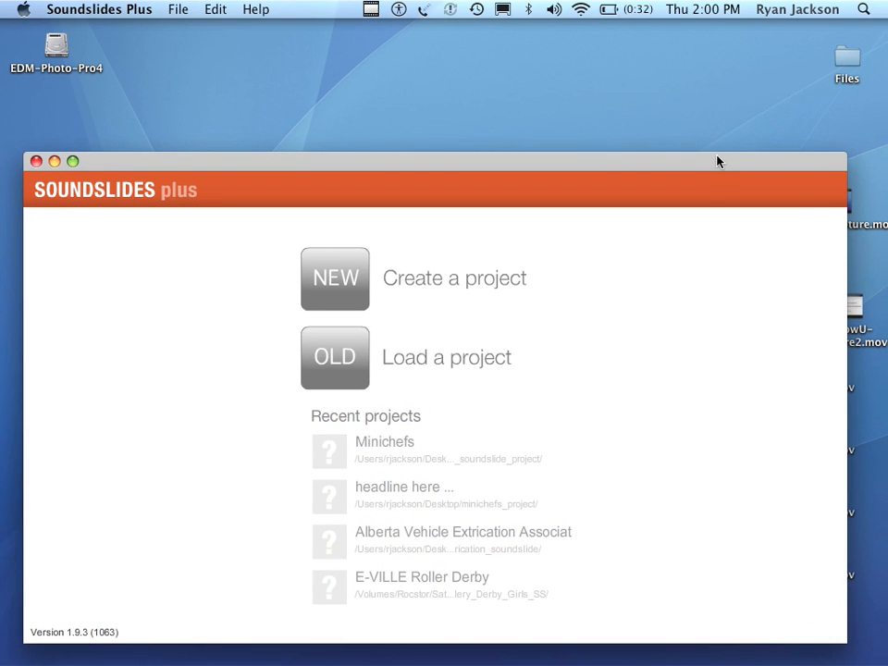
Uncover the minichefs soundslide folder behind the project window to check its audio and picture files.
drag(719, 162, 710, 382)
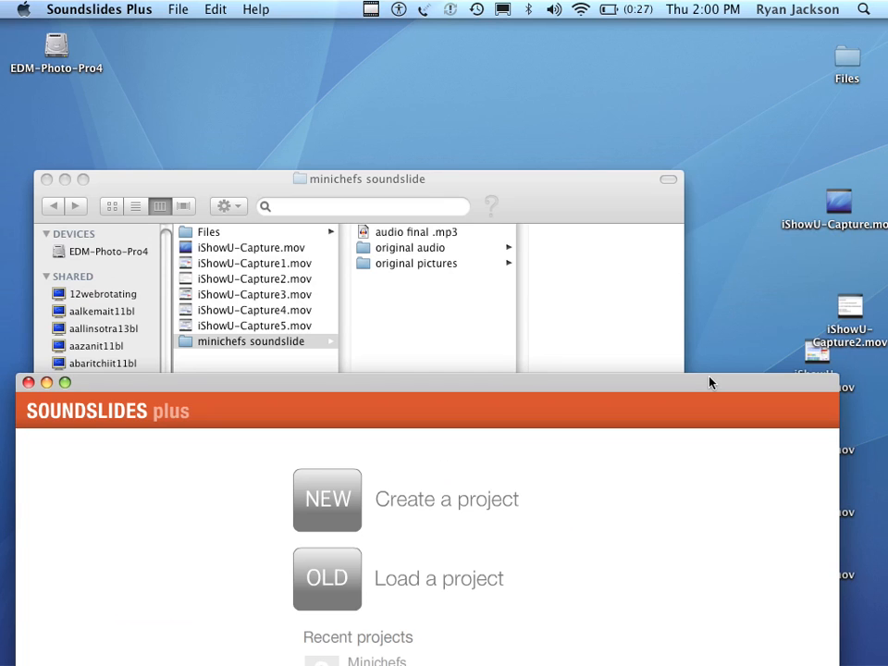
drag(711, 382, 721, 328)
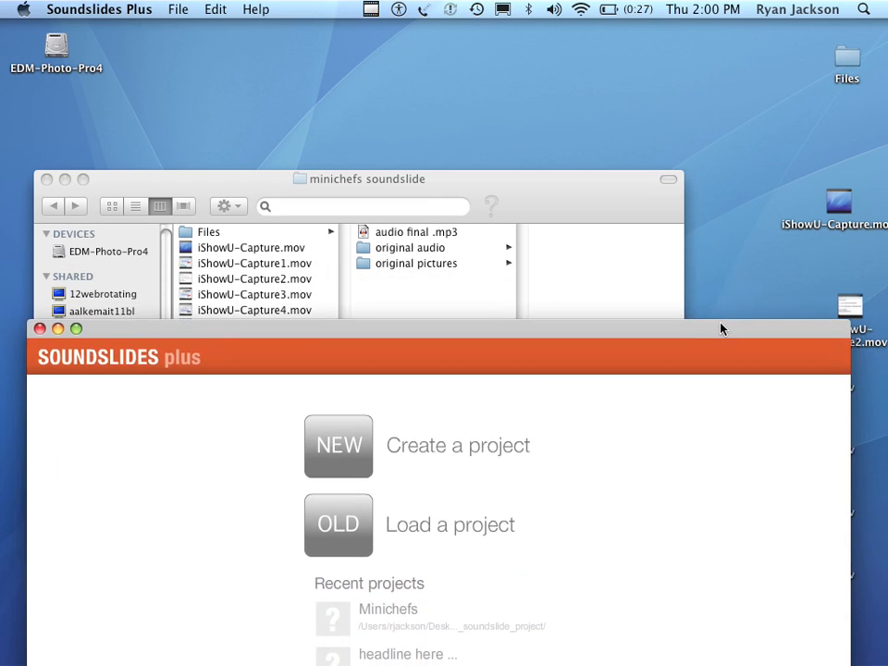
drag(553, 341, 572, 73)
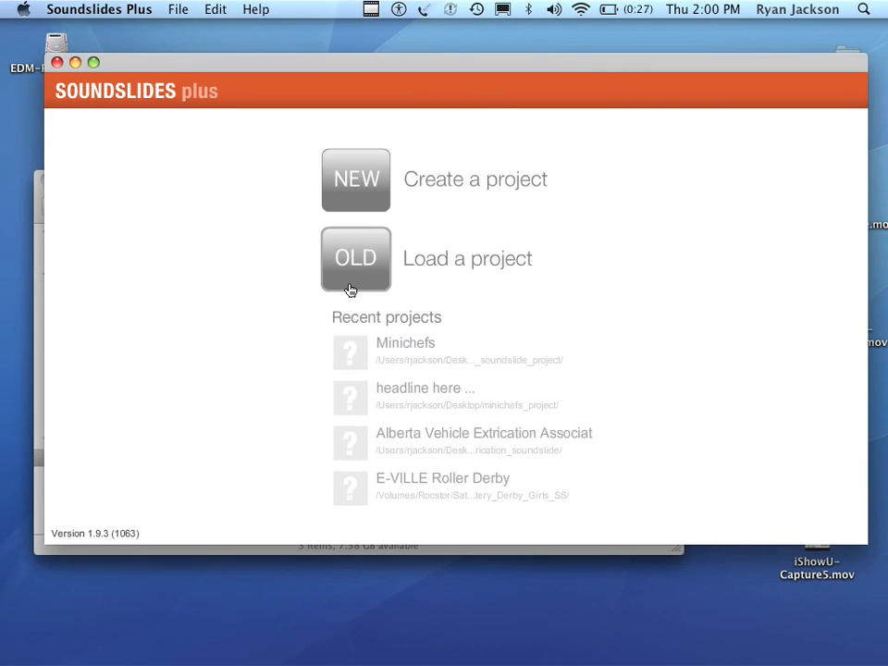
Start a new project and choose the minichefs soundslide folder on the Desktop as its save location.
click(361, 195)
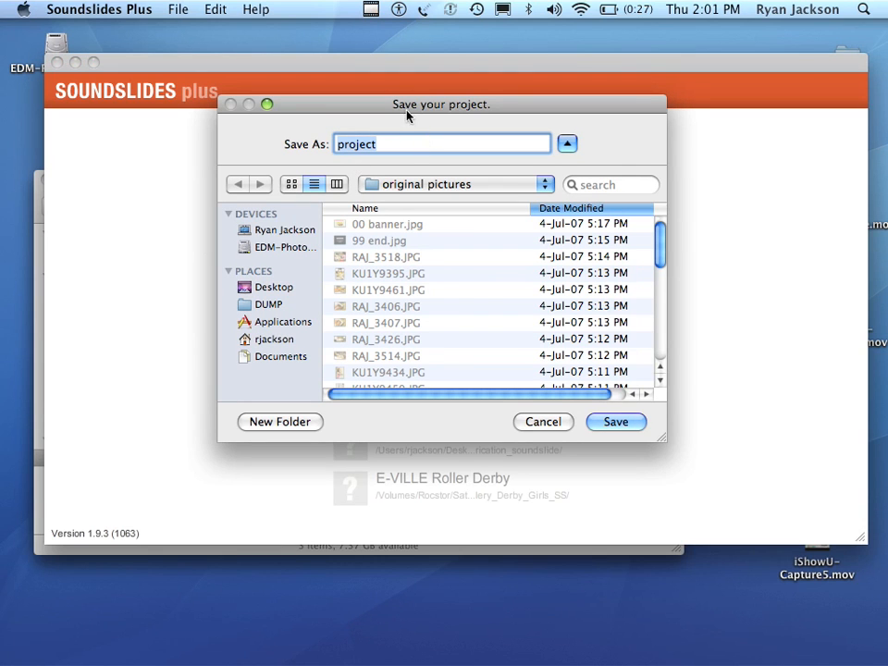
click(467, 185)
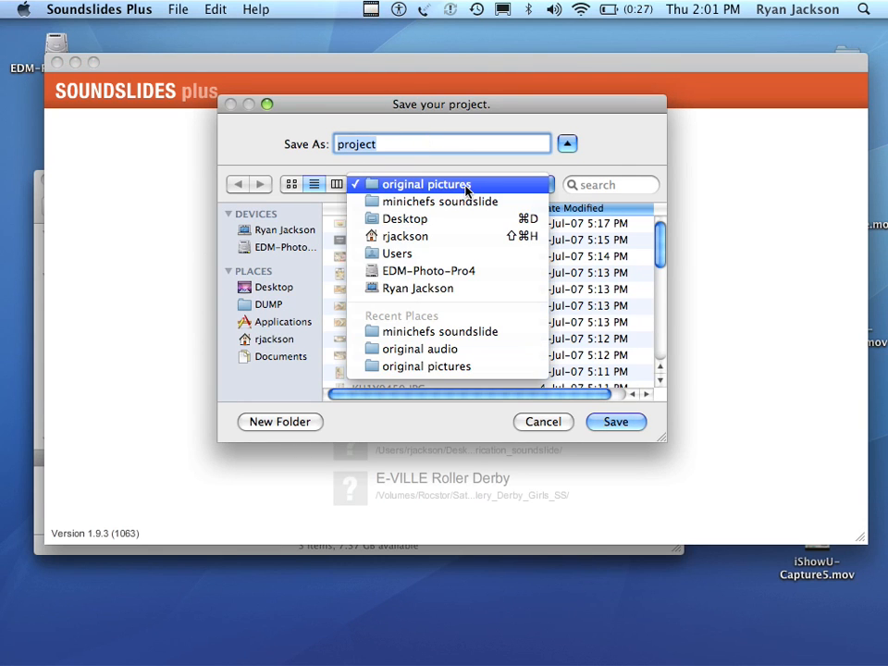
click(272, 287)
click(274, 287)
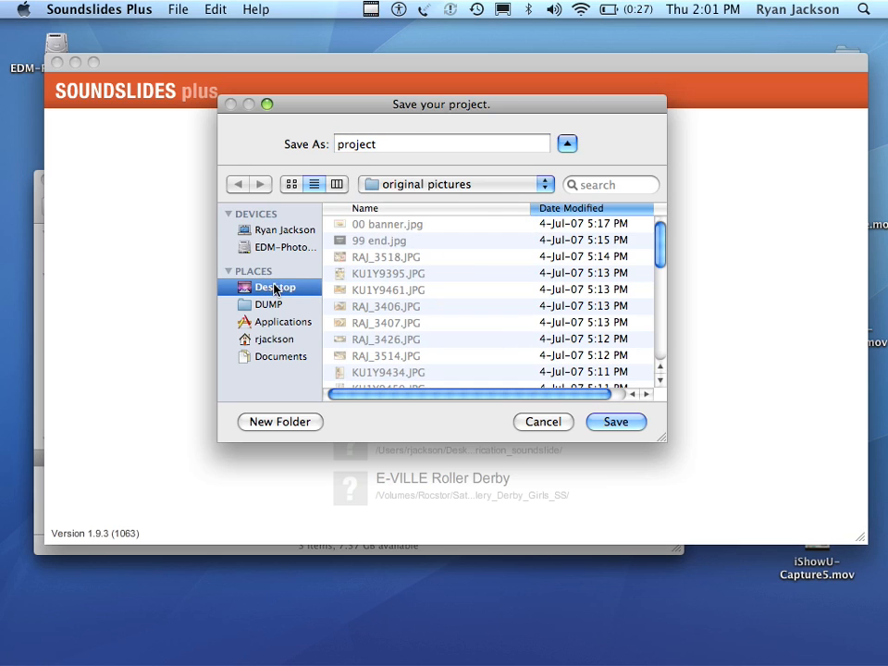
click(277, 293)
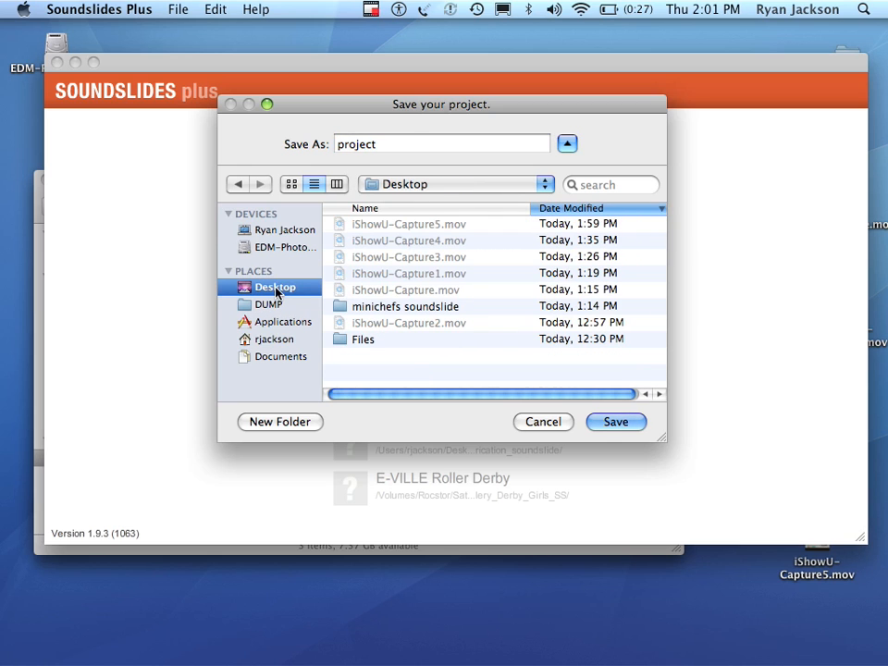
double_click(396, 308)
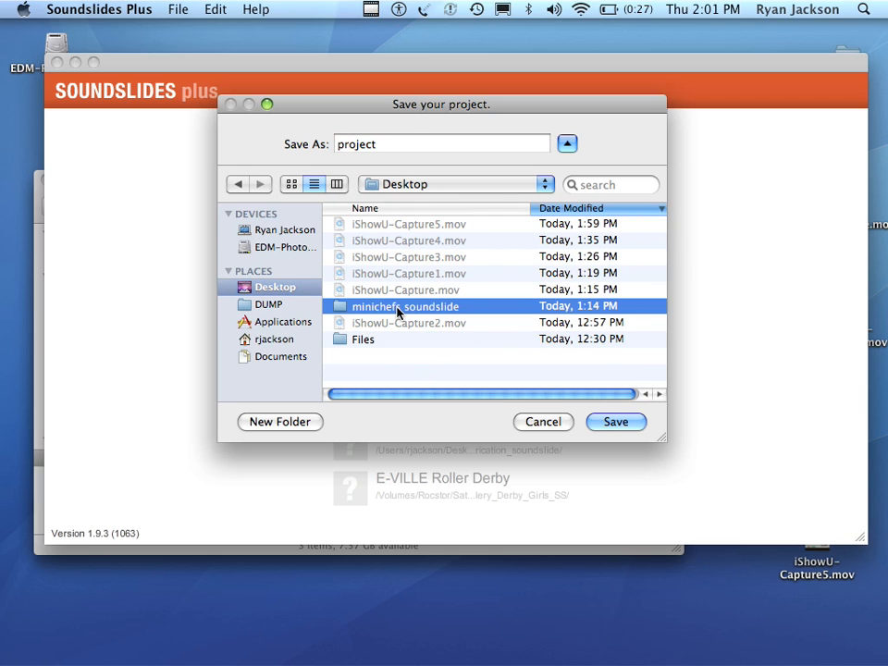
Name the project "minichefs soundslide project" and save it.
click(394, 142)
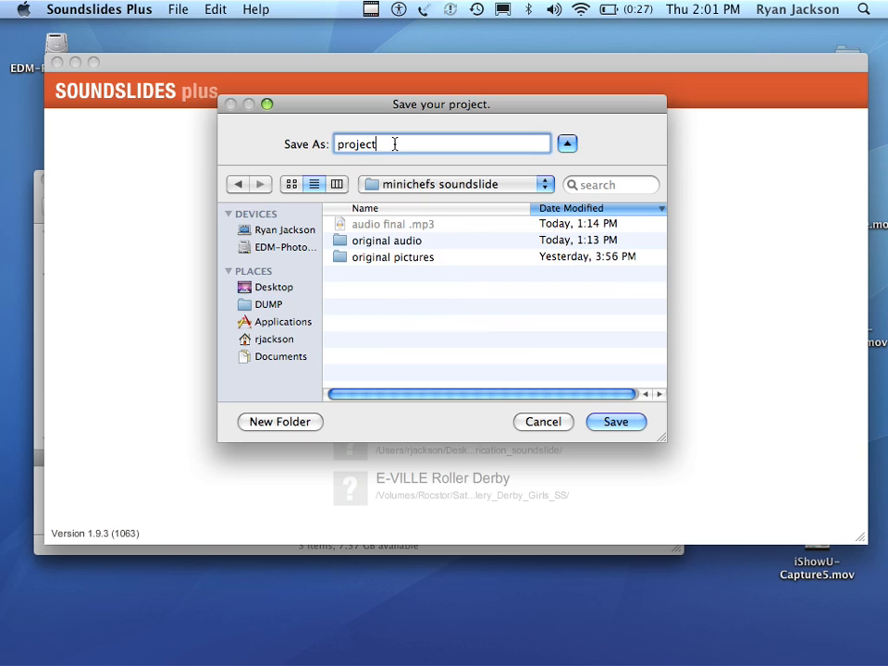
text(minichefs soundslide)
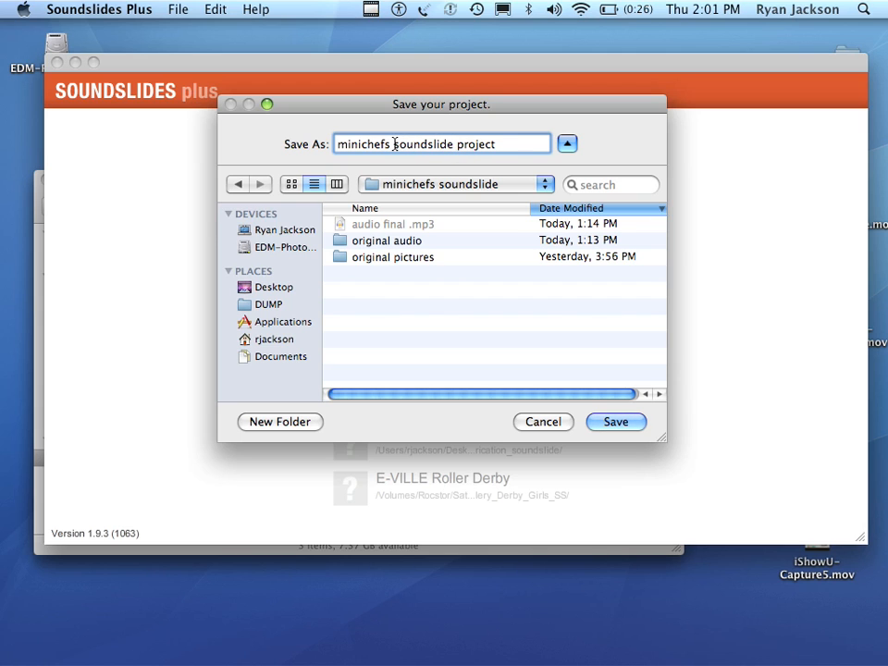
click(626, 425)
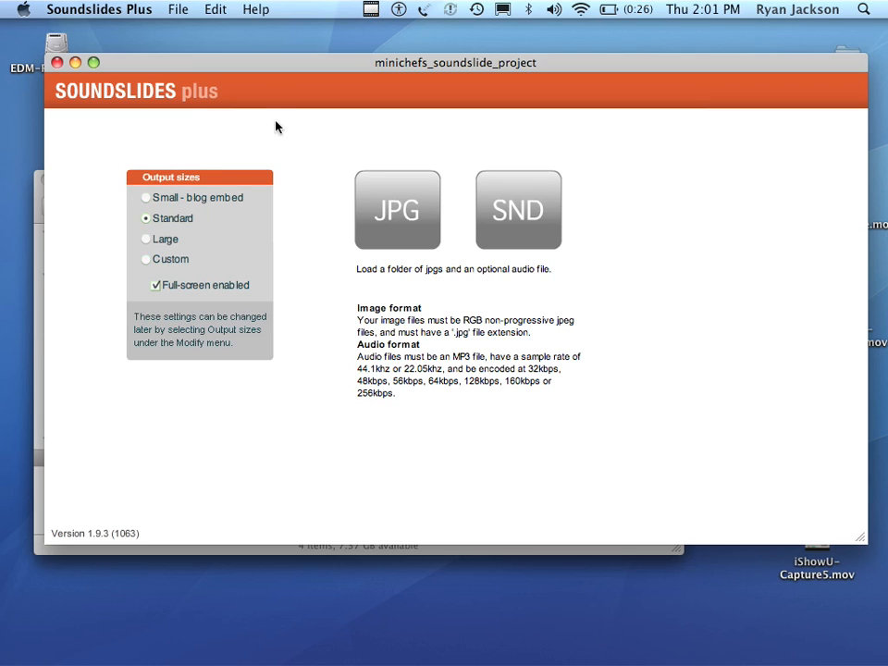
Load "audio final .mp3" from the minichefs soundslide folder as the project's sound.
click(527, 220)
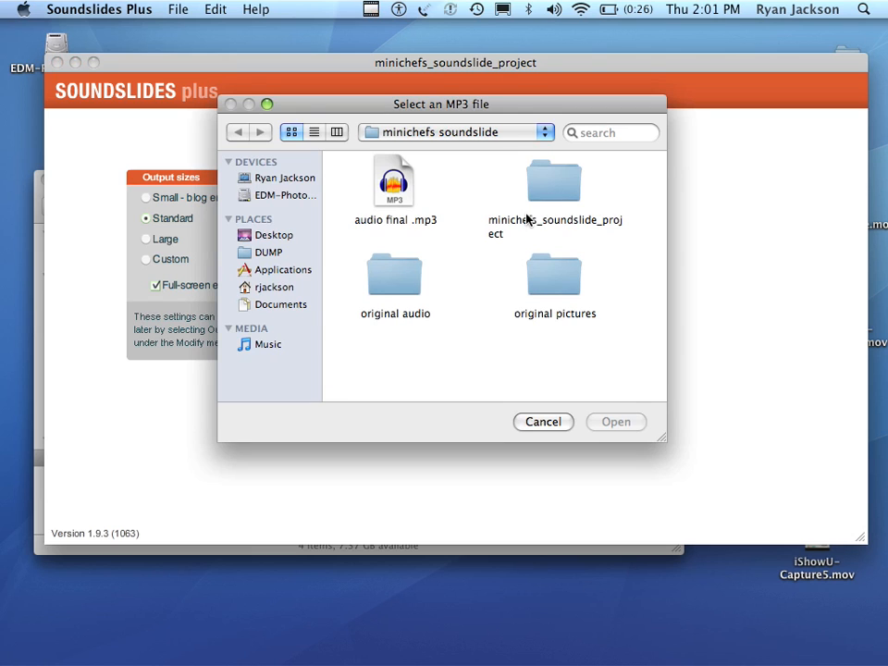
click(393, 178)
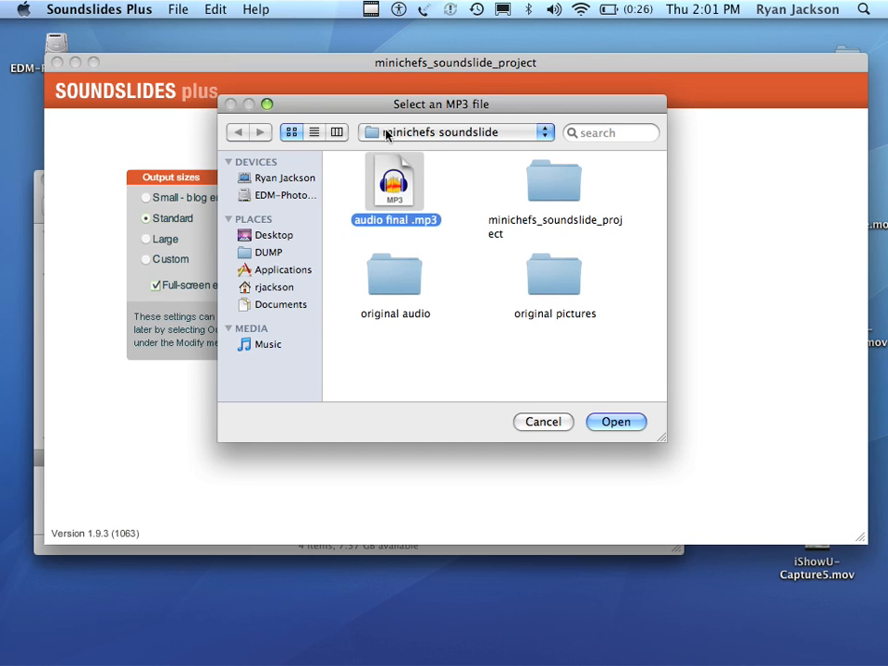
click(389, 134)
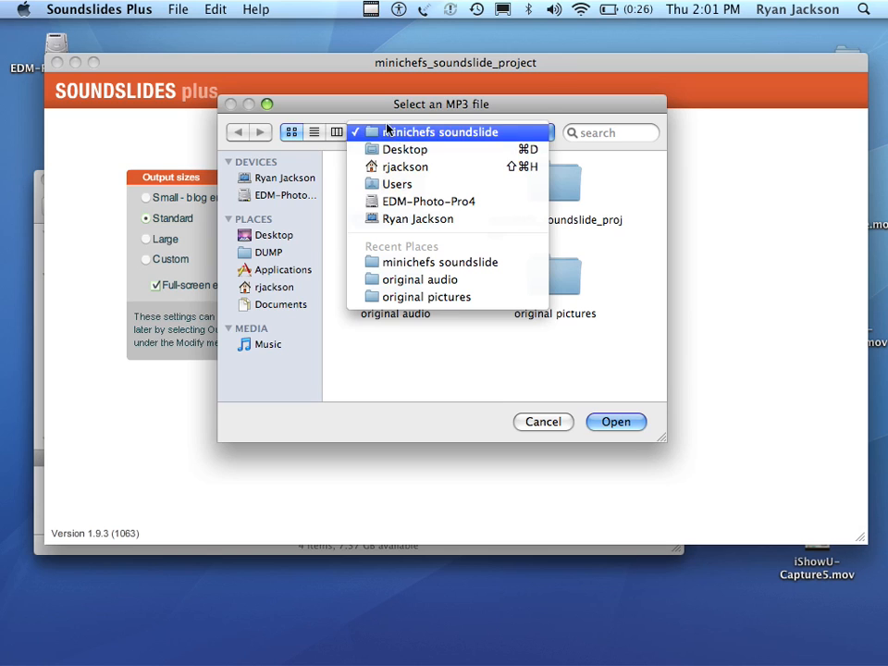
click(389, 132)
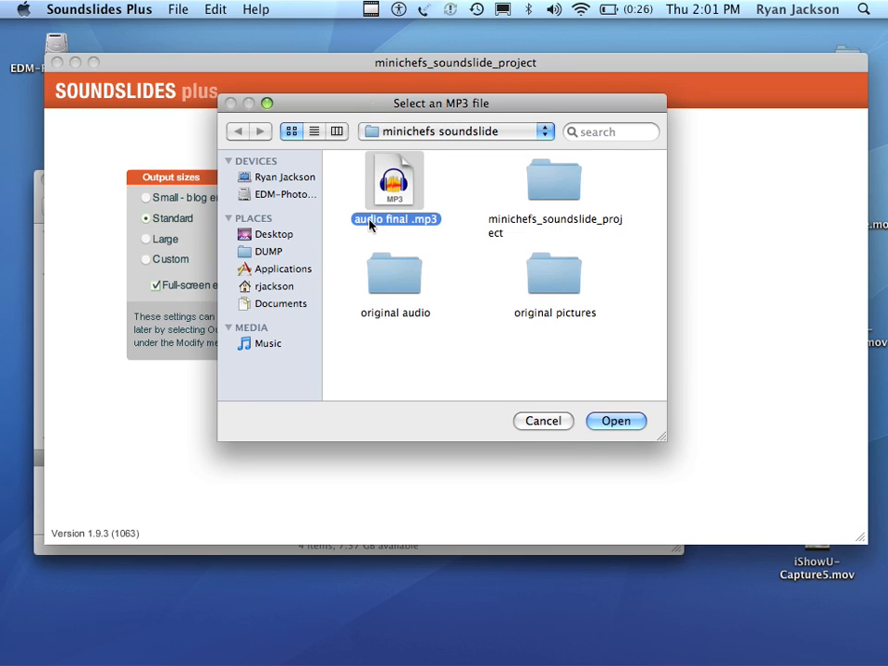
click(615, 422)
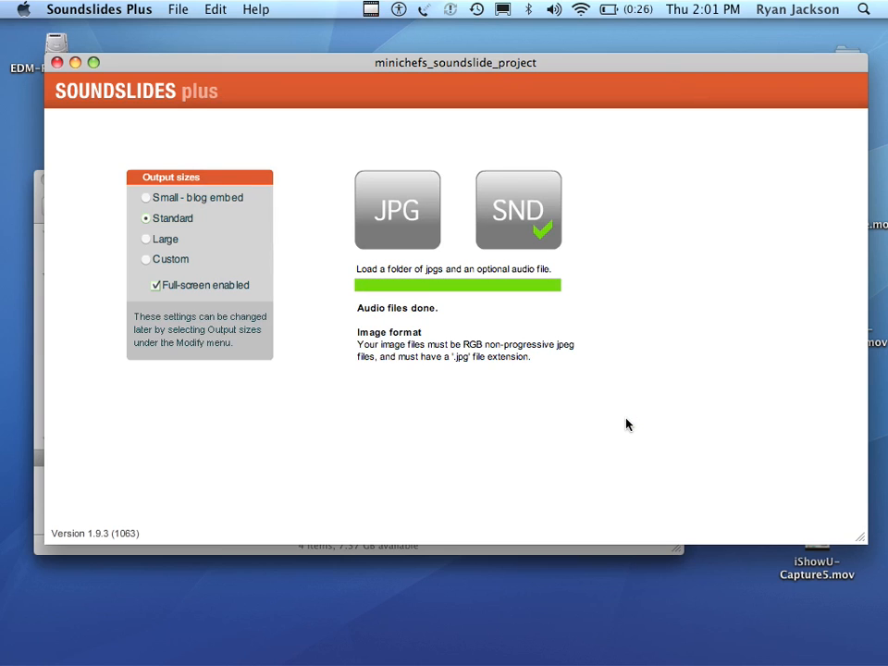
Load the JPG images from the original pictures folder into the project.
click(412, 222)
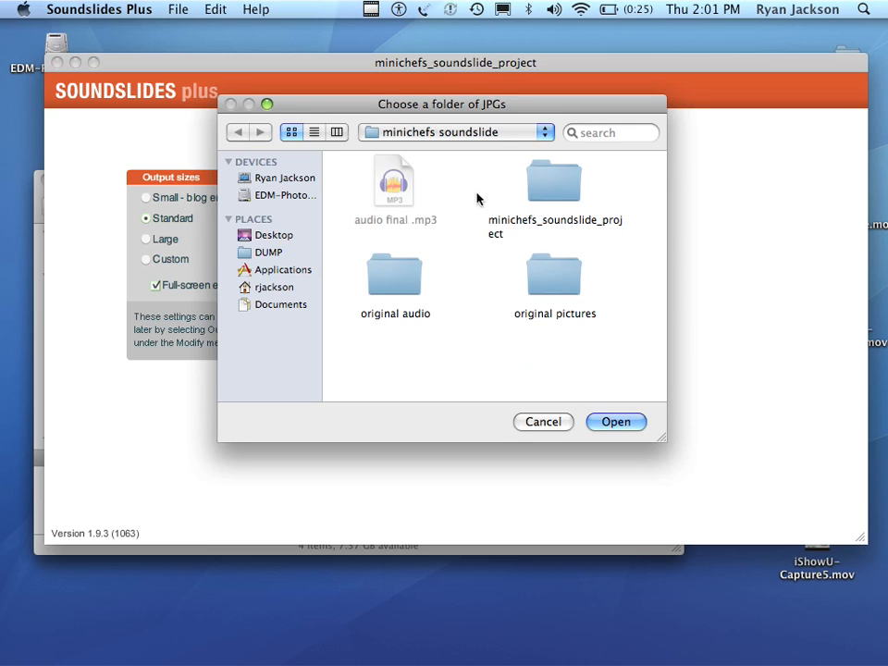
double_click(558, 274)
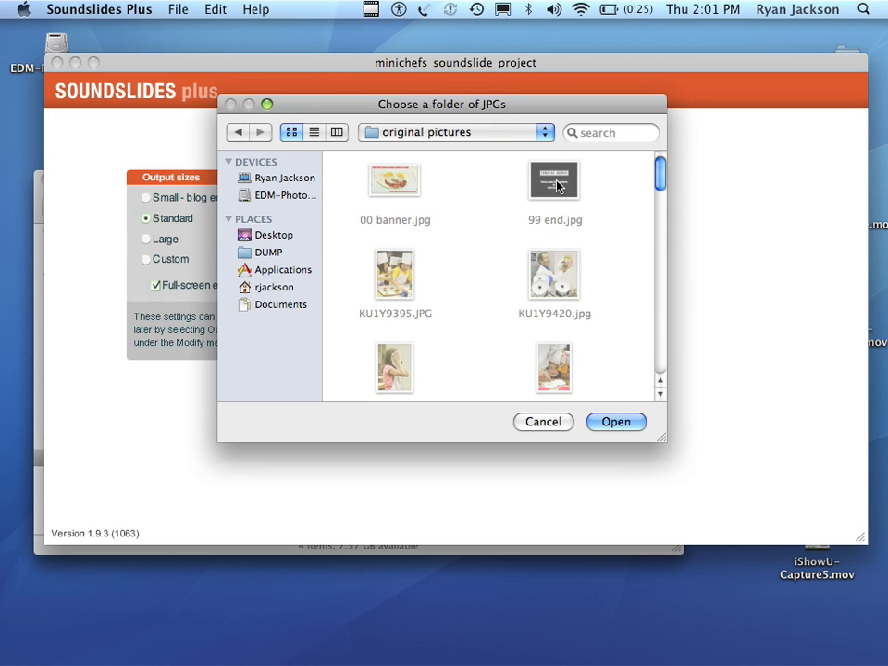
mouse_move(656, 177)
mouse_down()
mouse_move(640, 369)
mouse_move(664, 193)
mouse_move(651, 172)
mouse_up()
click(629, 421)
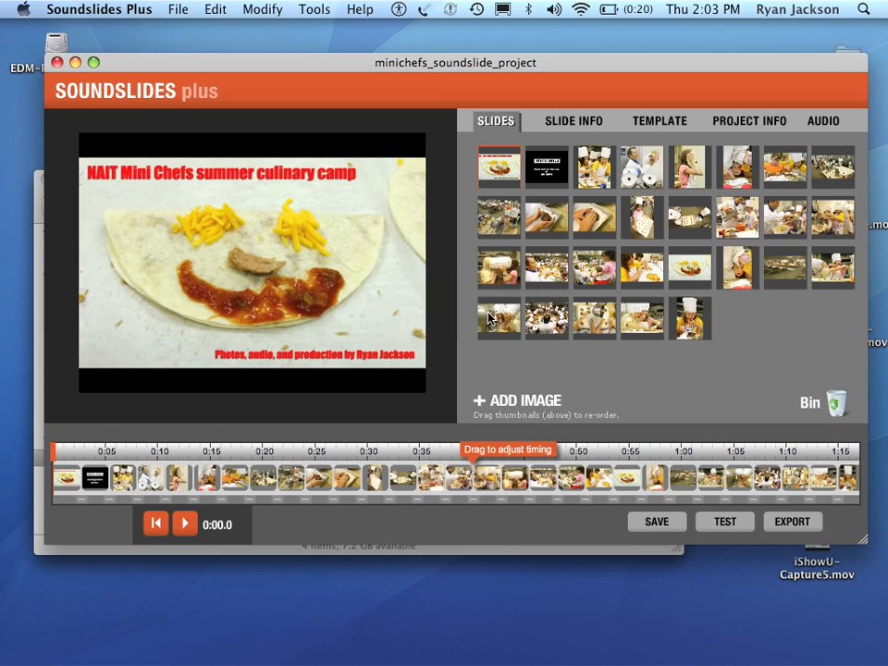
Enlarge the project window and reorder the slides, moving the black end slide last and the plain tortilla face between the two hands-over-tray photos.
click(94, 63)
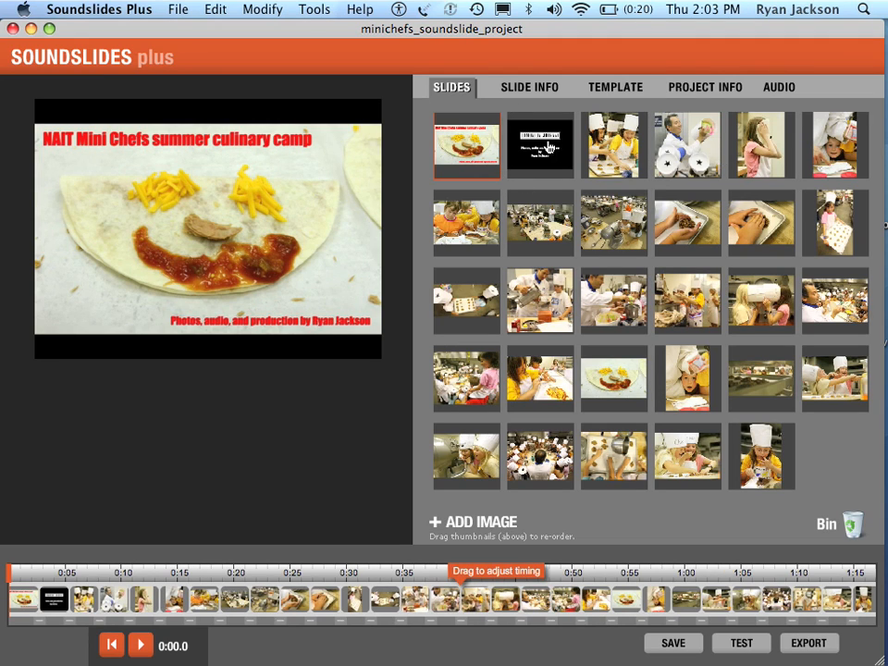
drag(536, 137, 738, 458)
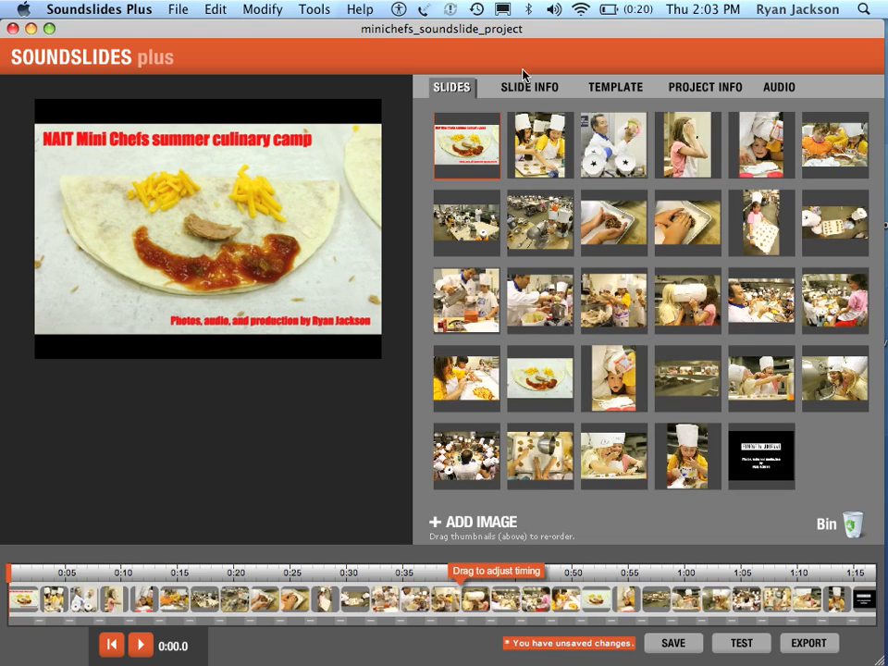
drag(604, 289, 567, 242)
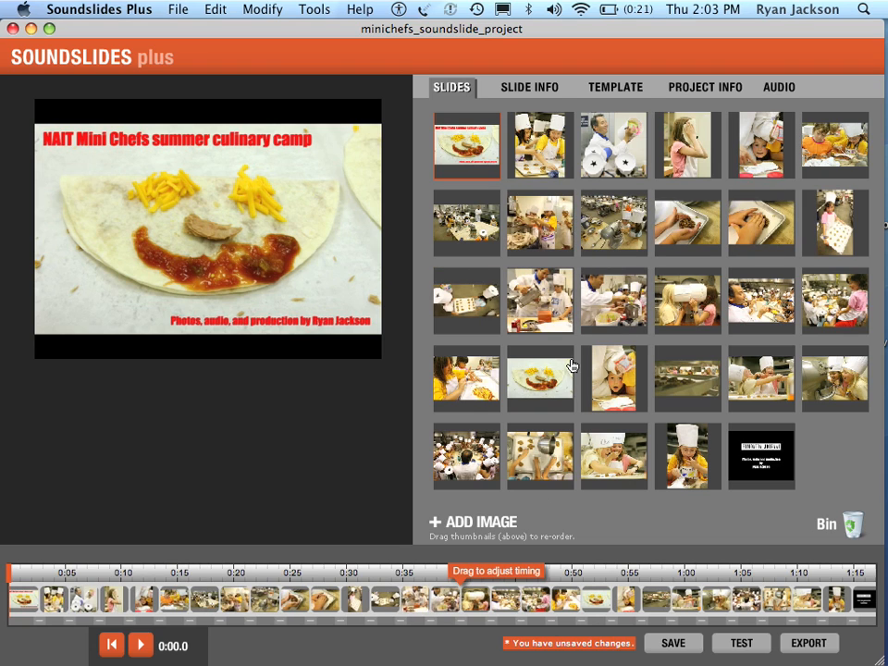
drag(571, 363, 742, 246)
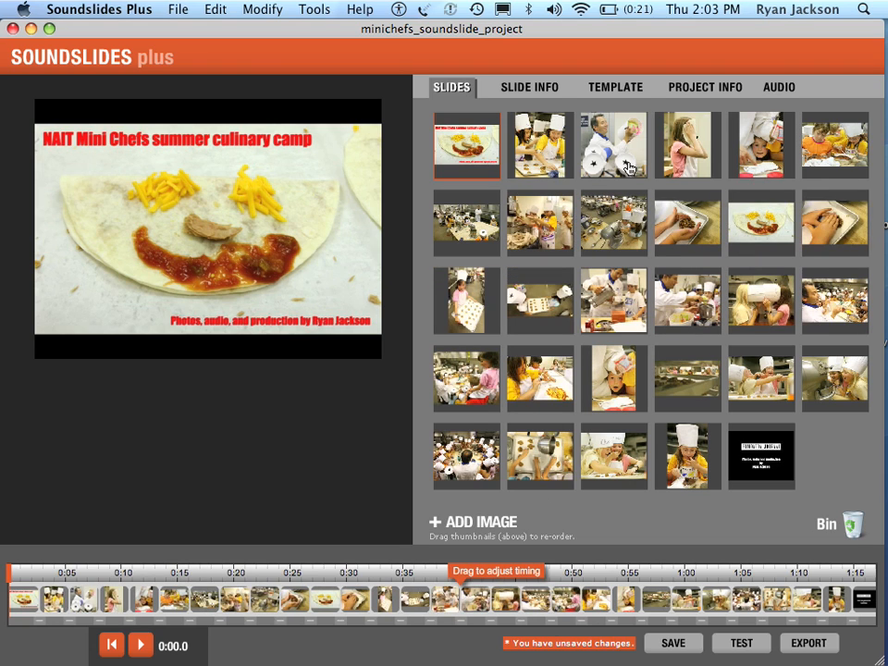
mouse_move(491, 150)
mouse_down()
mouse_move(520, 159)
mouse_move(497, 151)
mouse_up()
drag(540, 296, 608, 297)
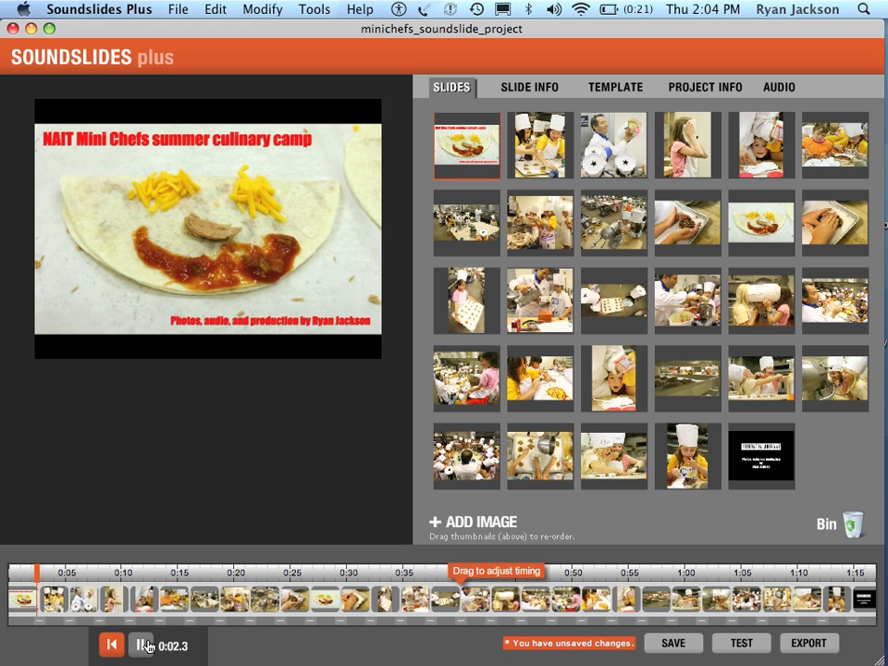
Pause the playback and retime the opening slides so the title ends at about 0:00.9 and the second slide at about 0:04.6.
click(142, 646)
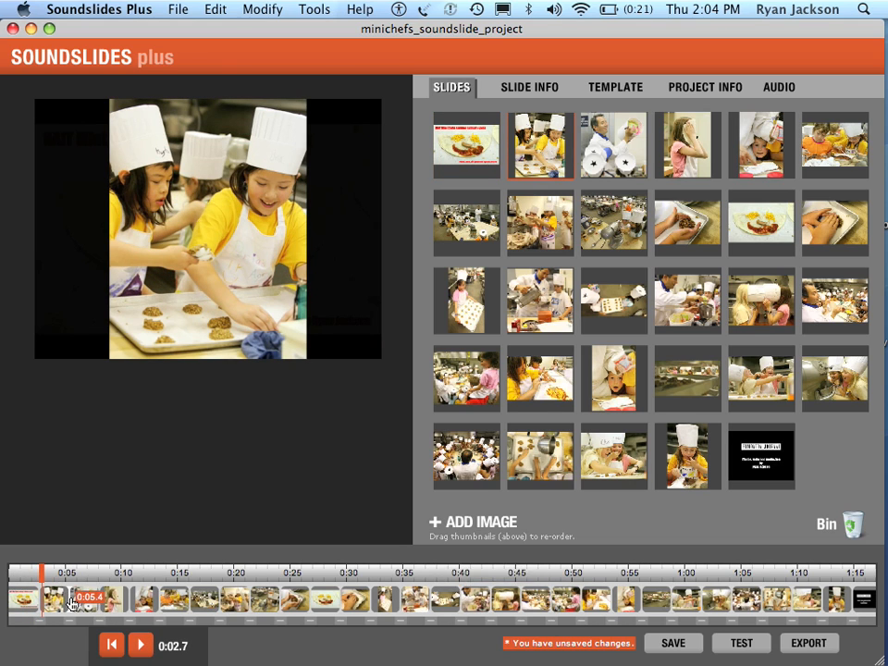
mouse_move(79, 603)
mouse_down()
mouse_move(47, 602)
mouse_move(16, 580)
mouse_move(15, 606)
mouse_move(64, 601)
mouse_up()
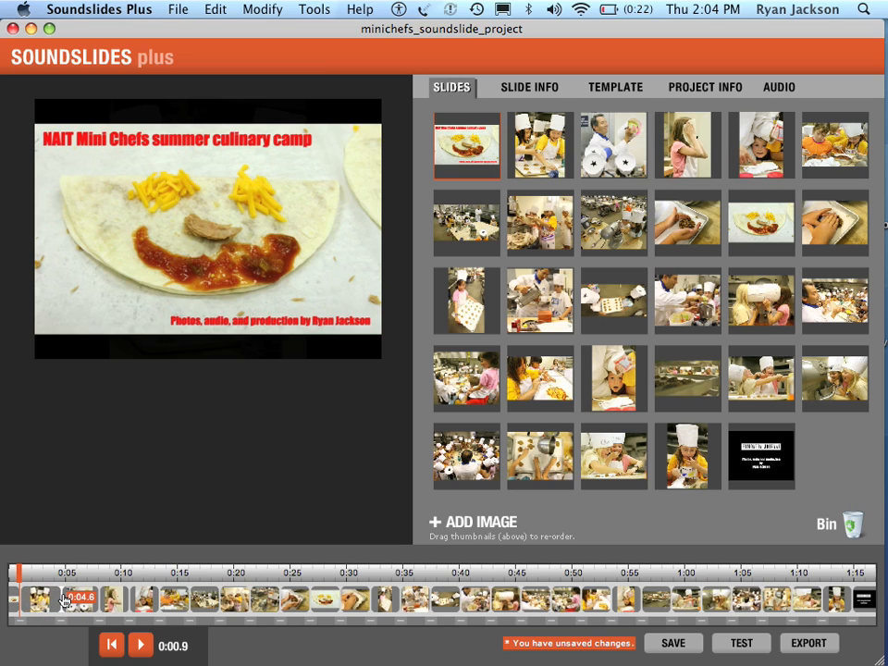
Play and scrub through the slideshow from about 0:18 to 0:35 to check the slide timing against the audio.
drag(19, 574, 220, 575)
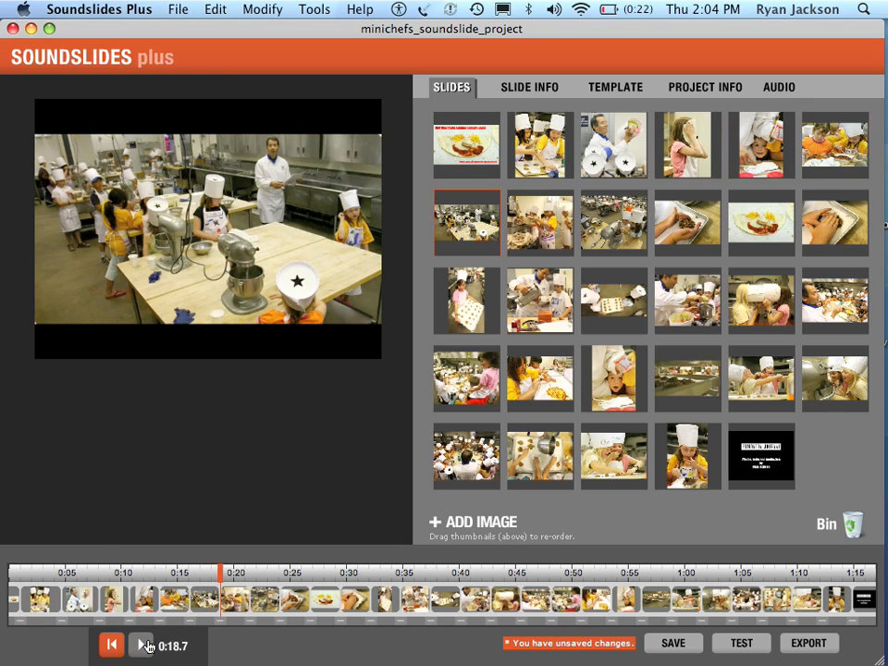
click(144, 645)
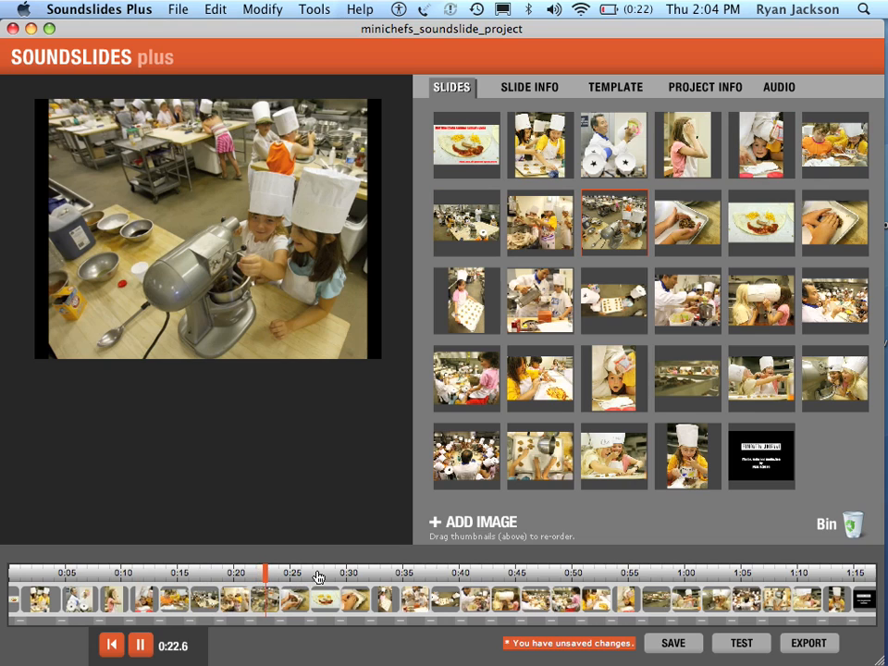
click(318, 574)
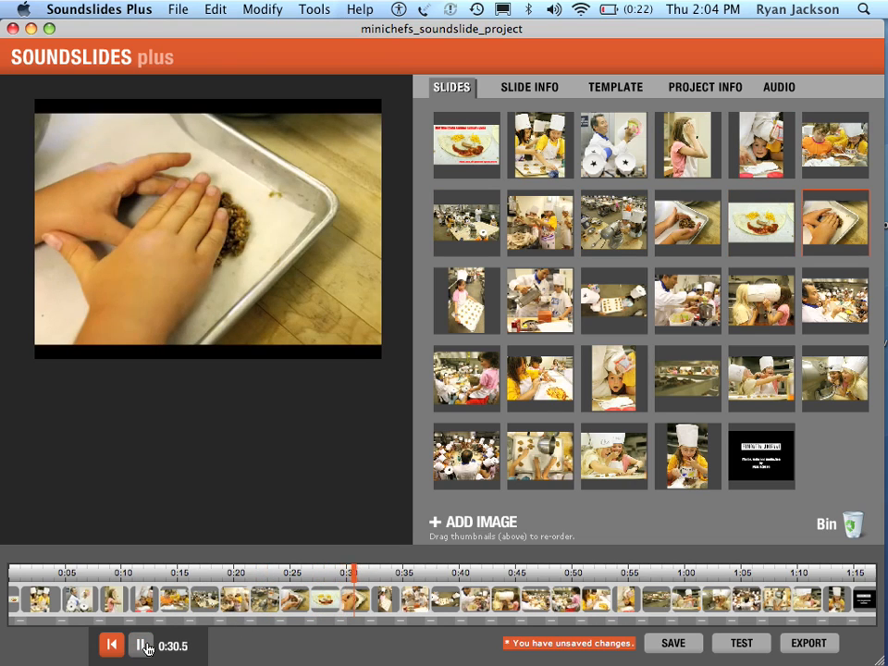
click(144, 645)
click(377, 574)
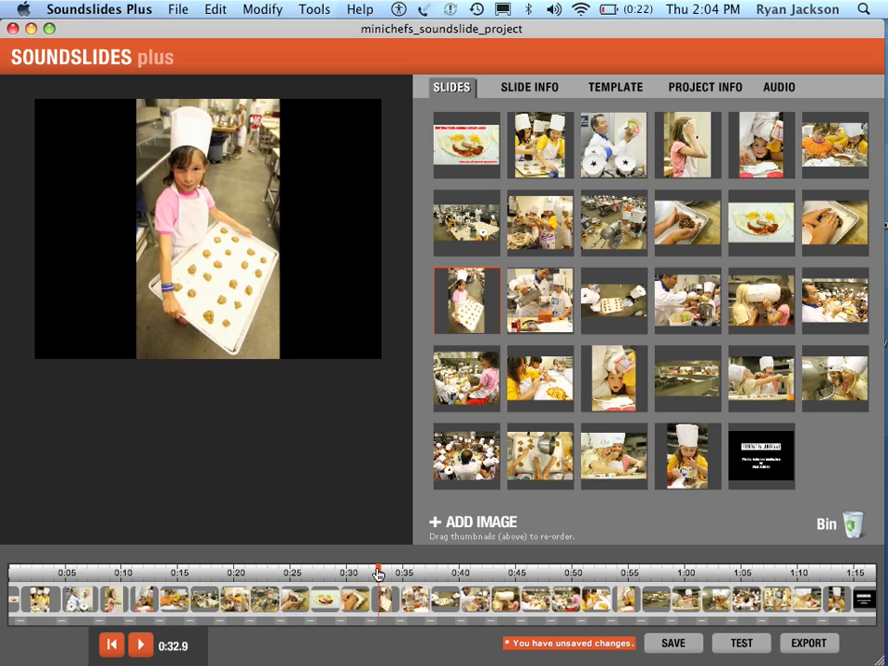
drag(378, 574, 414, 575)
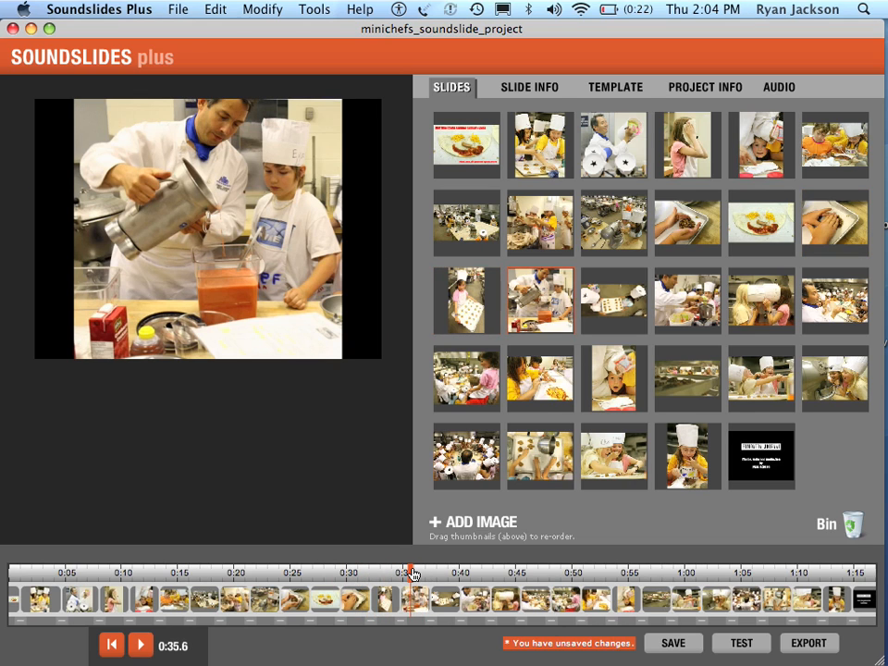
Adjust the slide of the girl holding the cookie tray to end at about 0:34.4, where the chef pouring slide begins.
drag(573, 313, 629, 311)
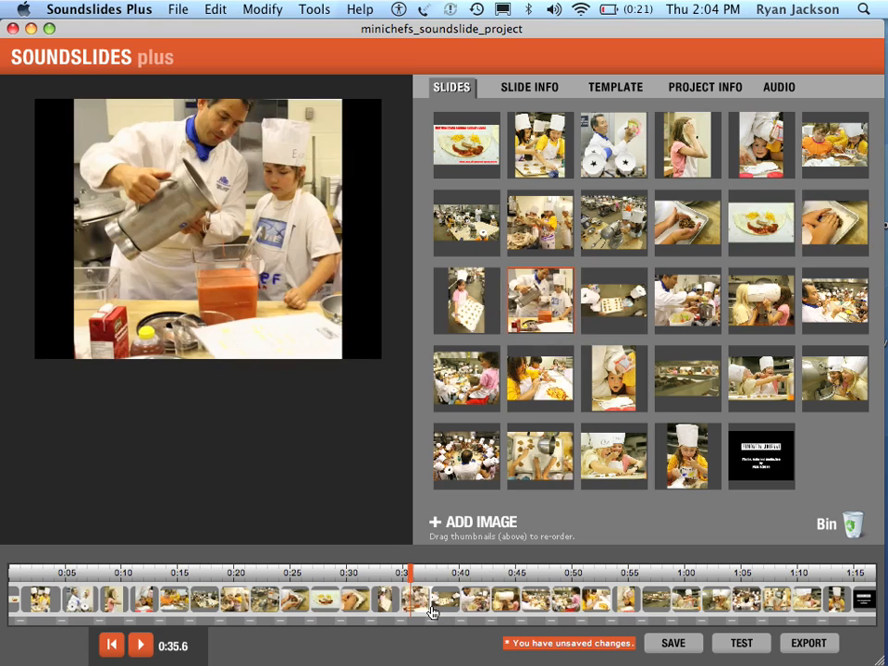
mouse_move(406, 575)
mouse_down()
mouse_move(396, 575)
mouse_move(403, 575)
mouse_up()
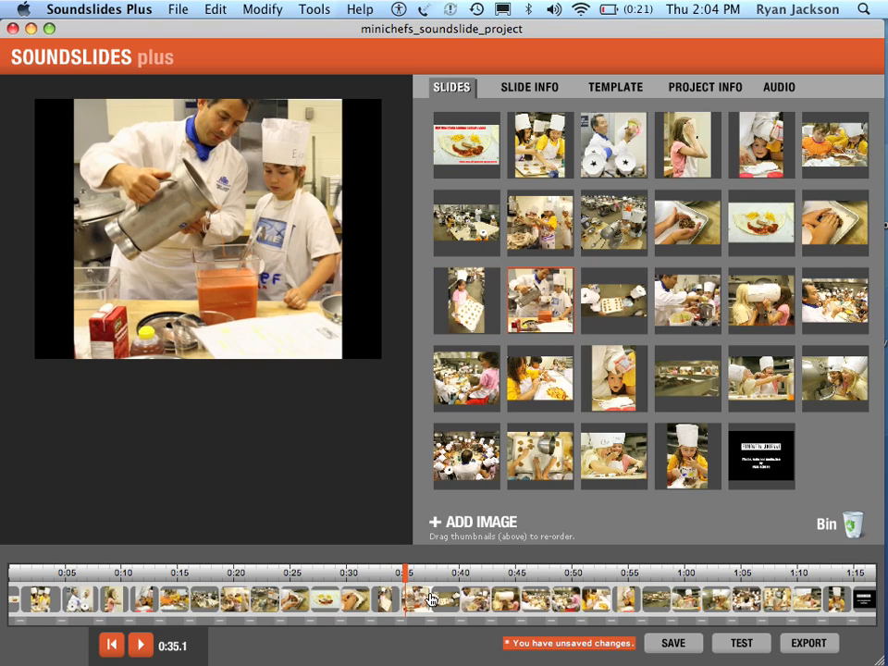
click(397, 577)
click(394, 576)
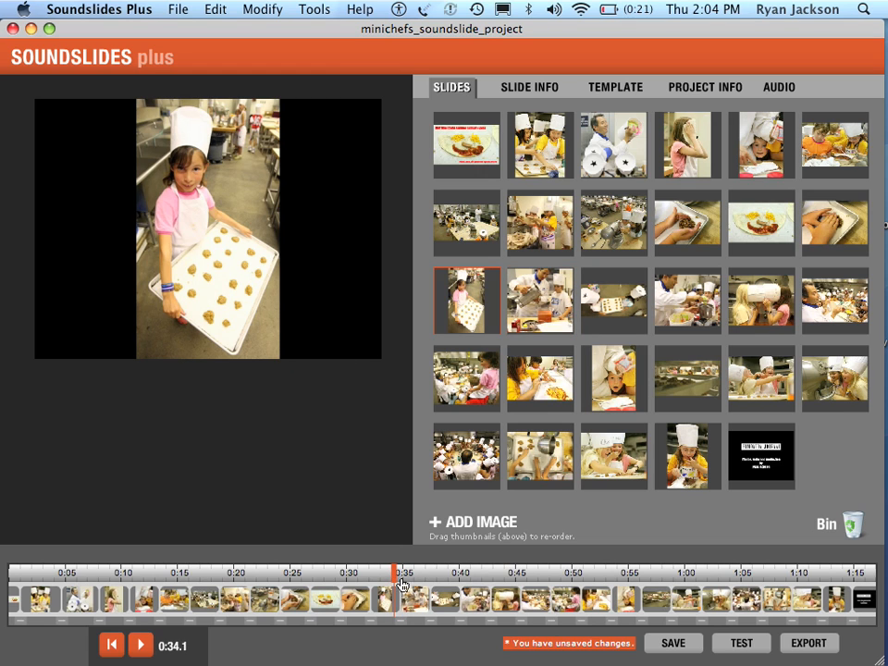
click(397, 578)
drag(403, 607, 398, 606)
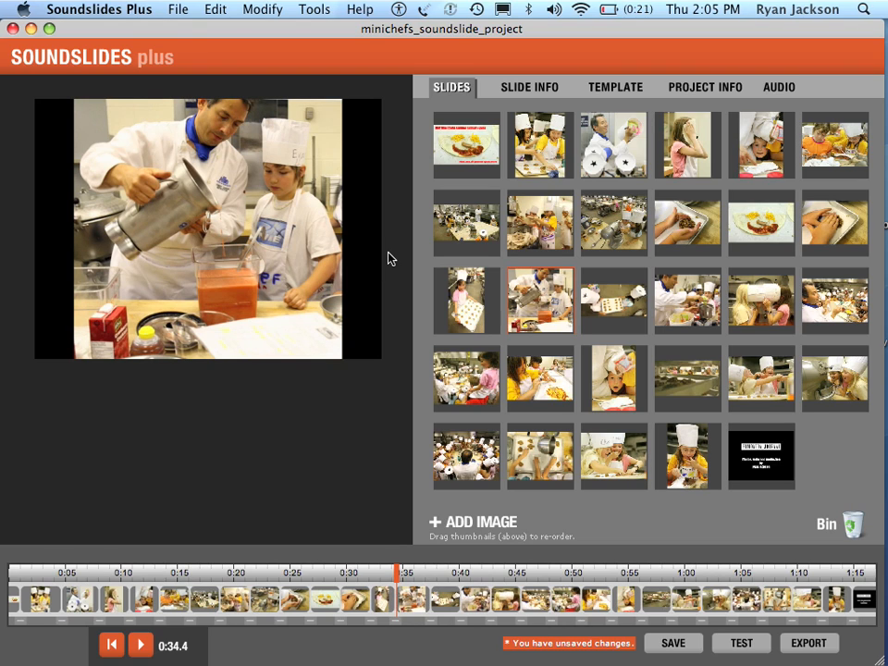
Spread all images equally across the audio timeline.
click(298, 9)
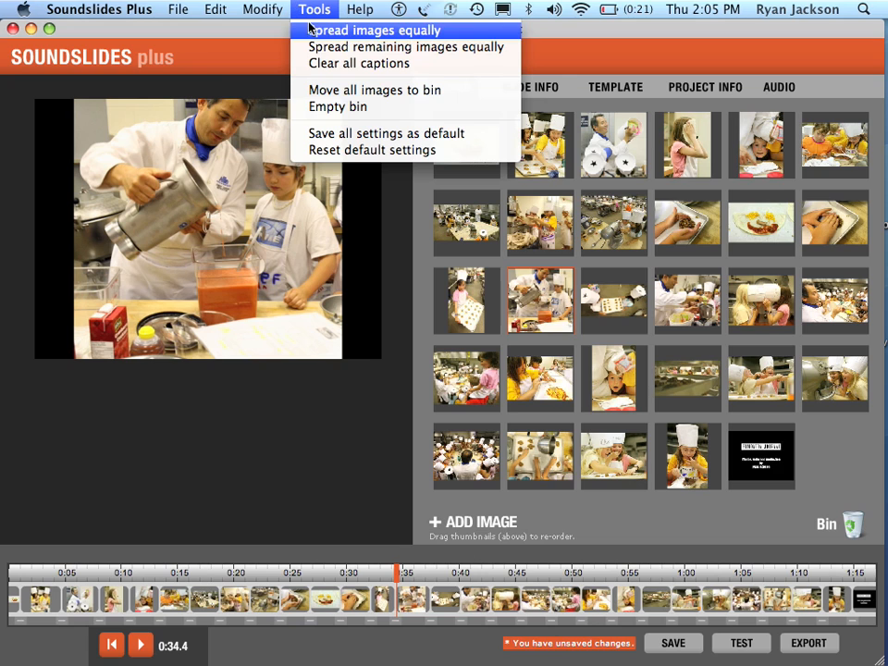
click(311, 30)
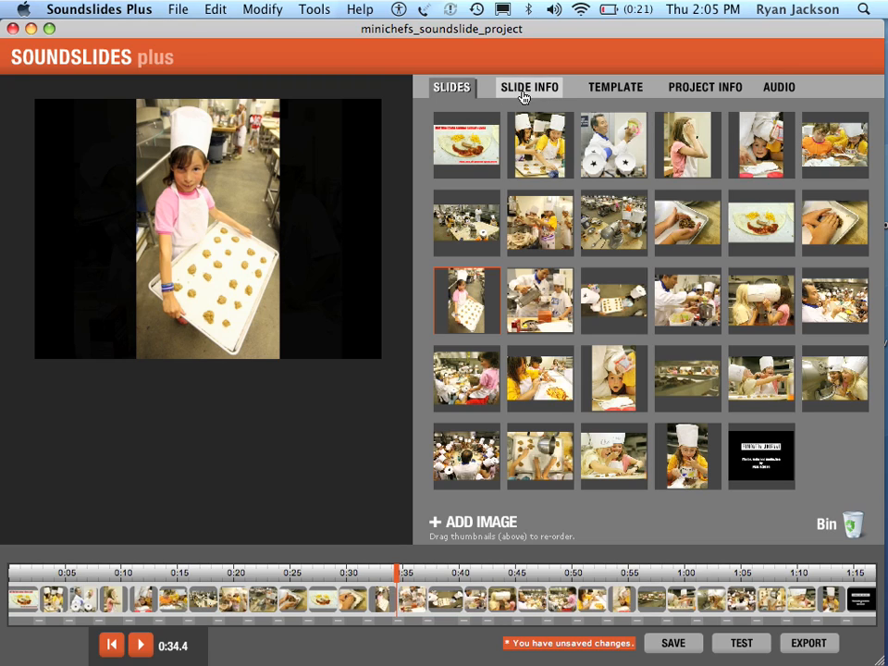
Replace the placeholder headline in the project info with "Minichefs".
click(705, 88)
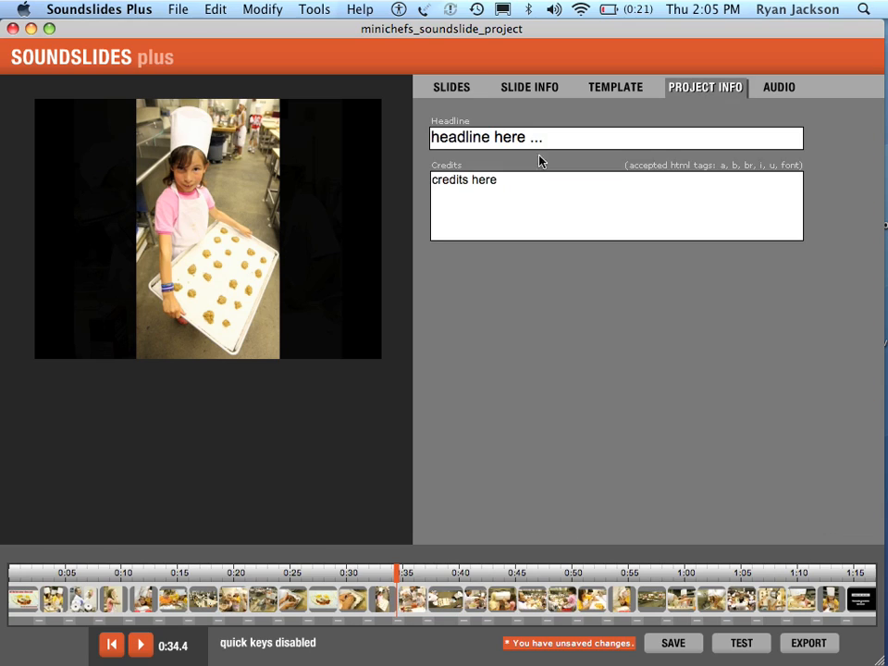
drag(553, 138, 380, 125)
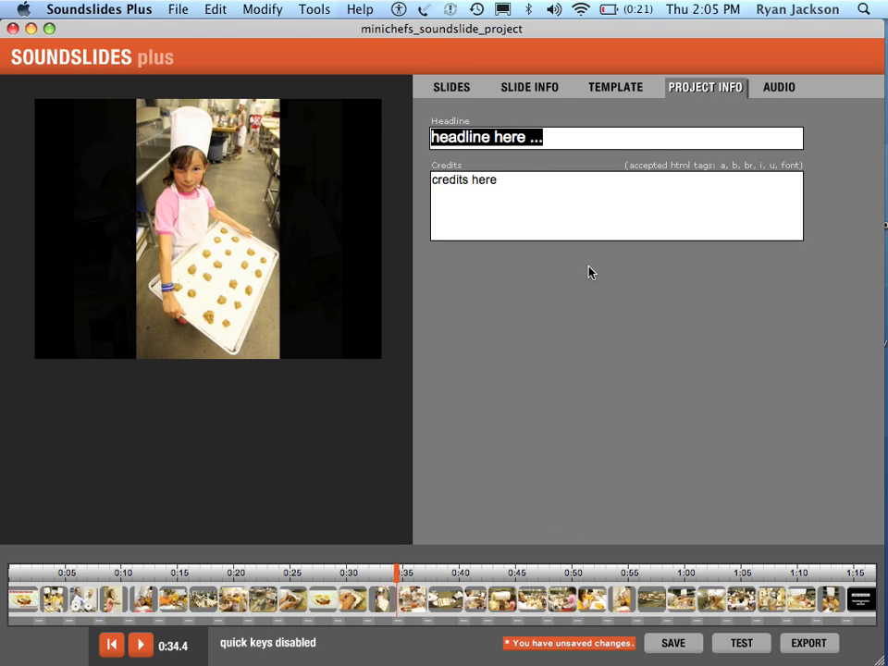
text(M)
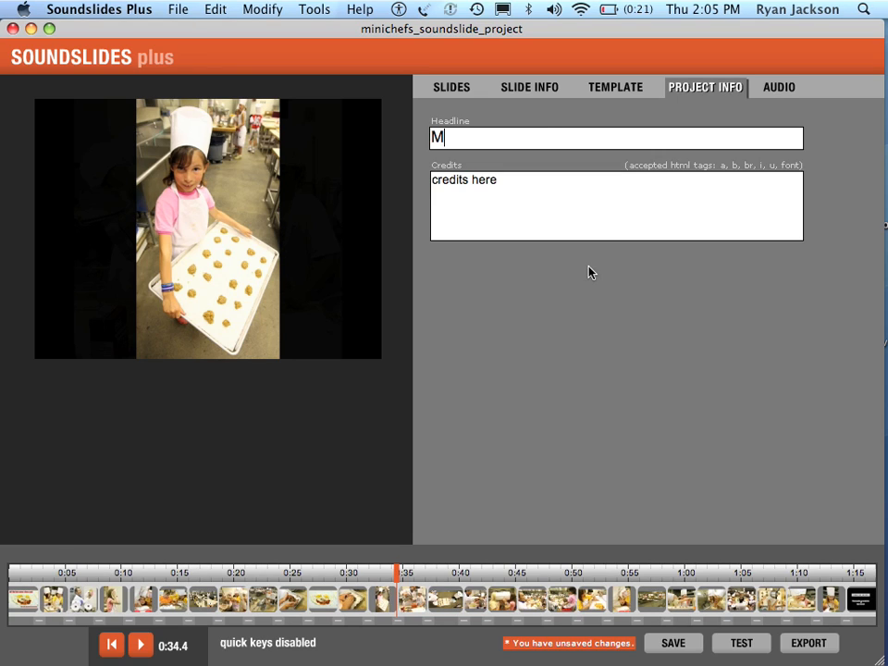
text(inichefs)
Set the project credits to "Photos and audio by" followed by the photographer's full name.
key(Tab)
text(Rya)
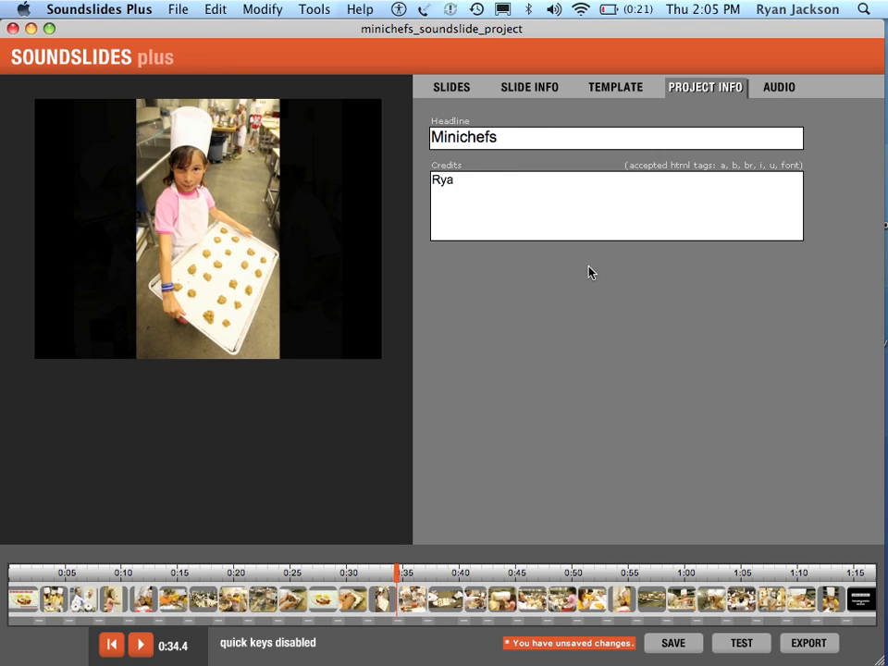
text(n Jackson)
key(Home)
text(Photos and audio)
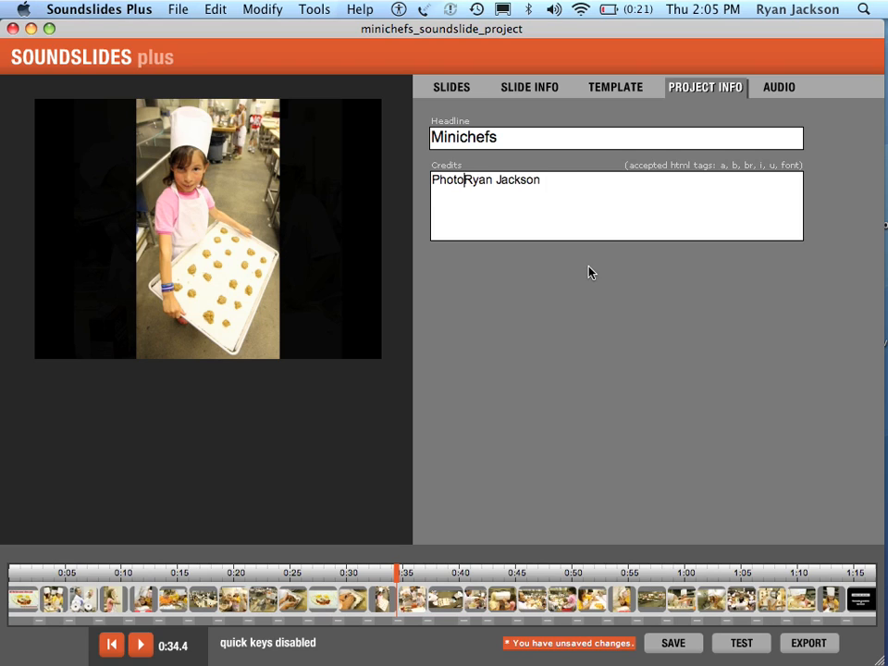
text( by)
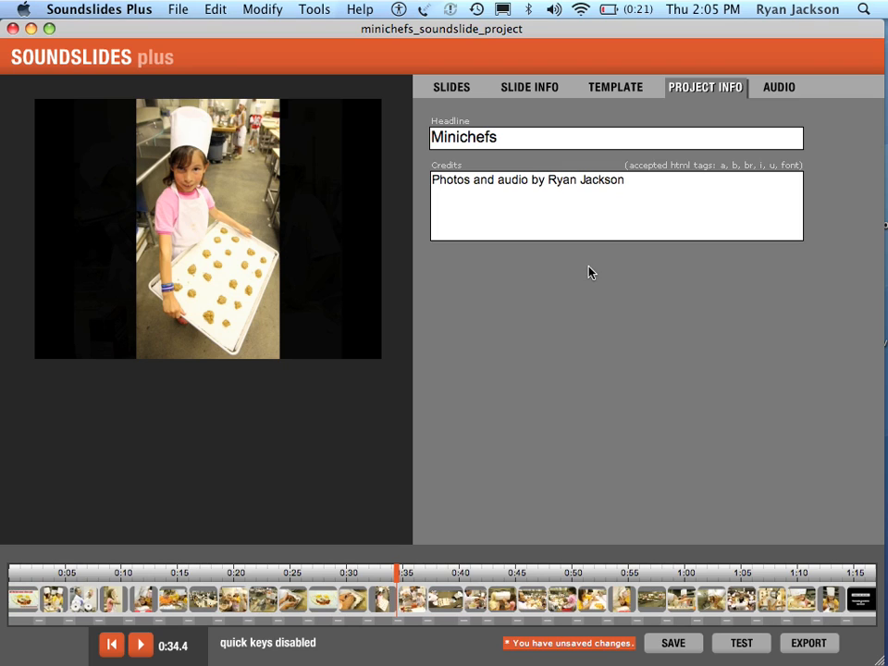
Check the current slide's details and turn on Show volume and Play automatically in the template's display settings.
click(525, 102)
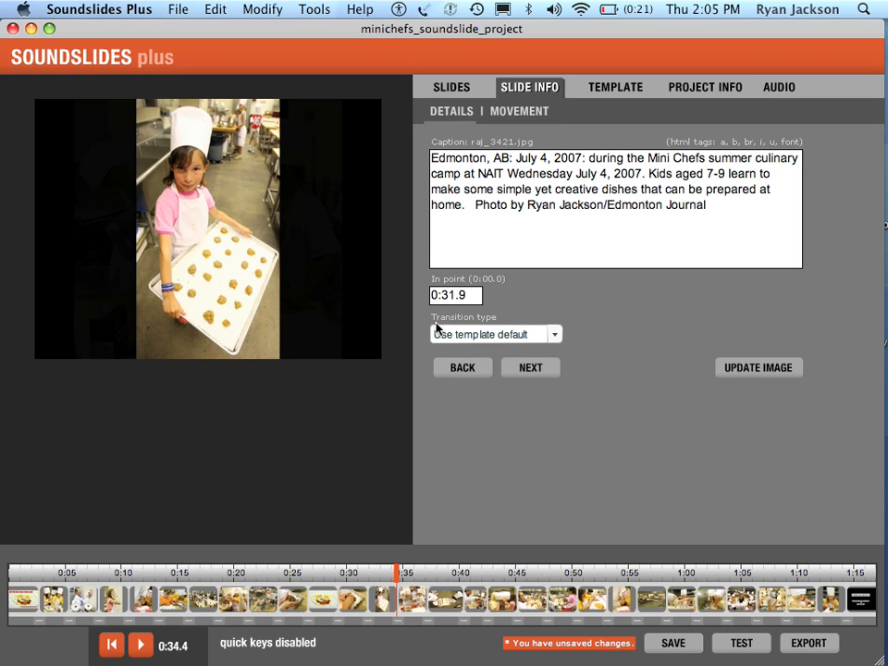
click(585, 89)
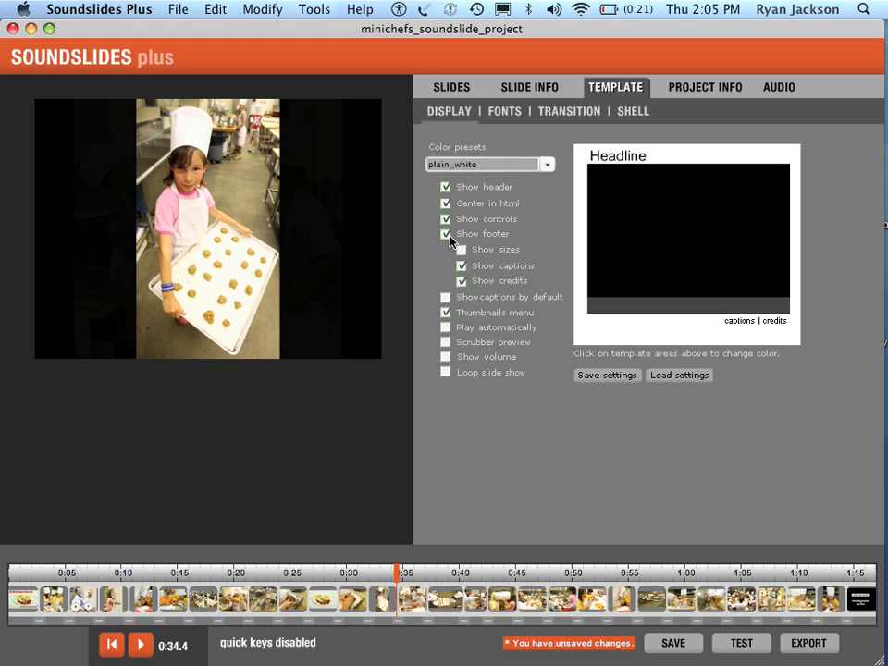
click(445, 356)
click(446, 328)
Review the audio track options and project info, return to the slides and save the project.
click(785, 94)
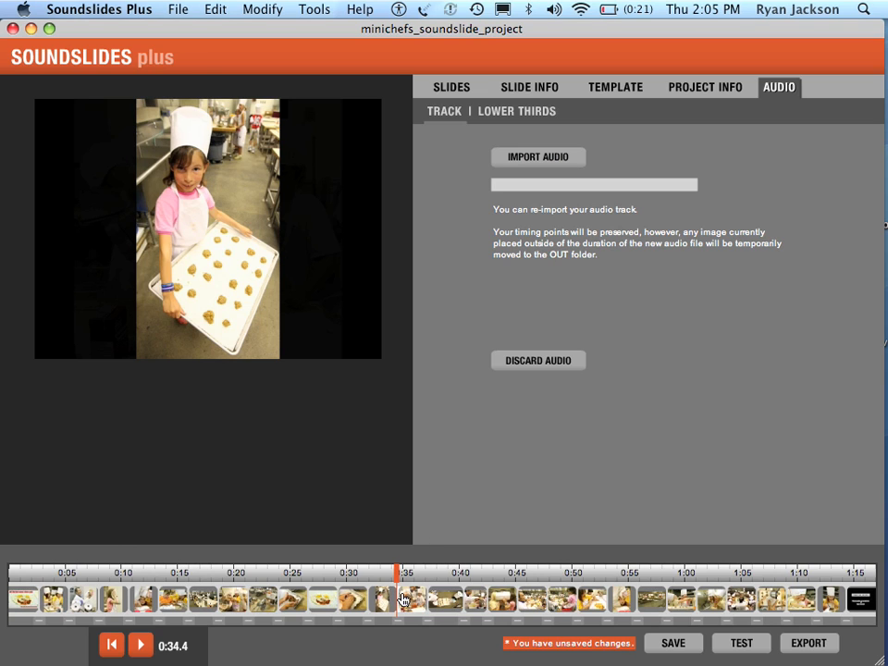
click(442, 86)
click(686, 86)
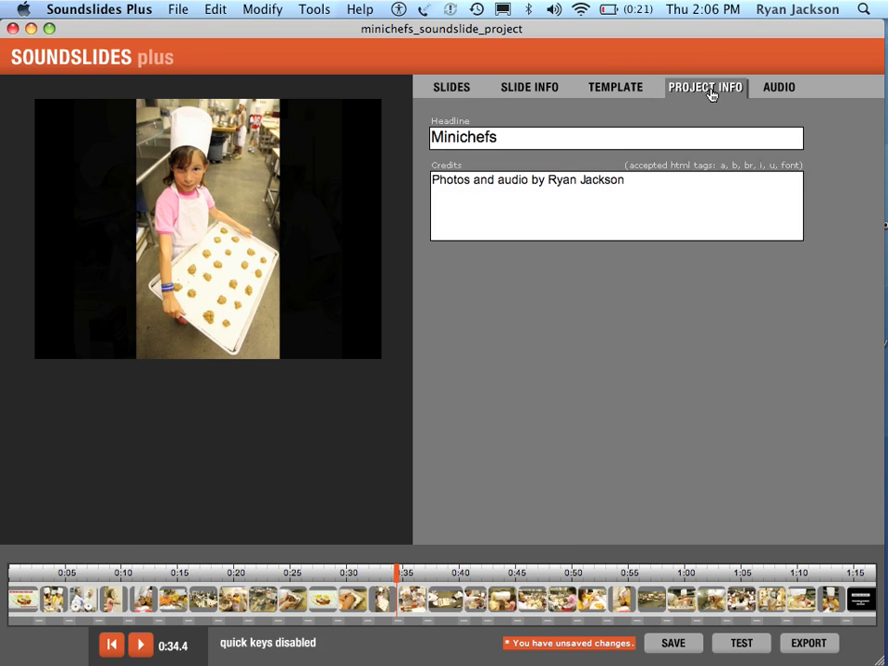
click(450, 86)
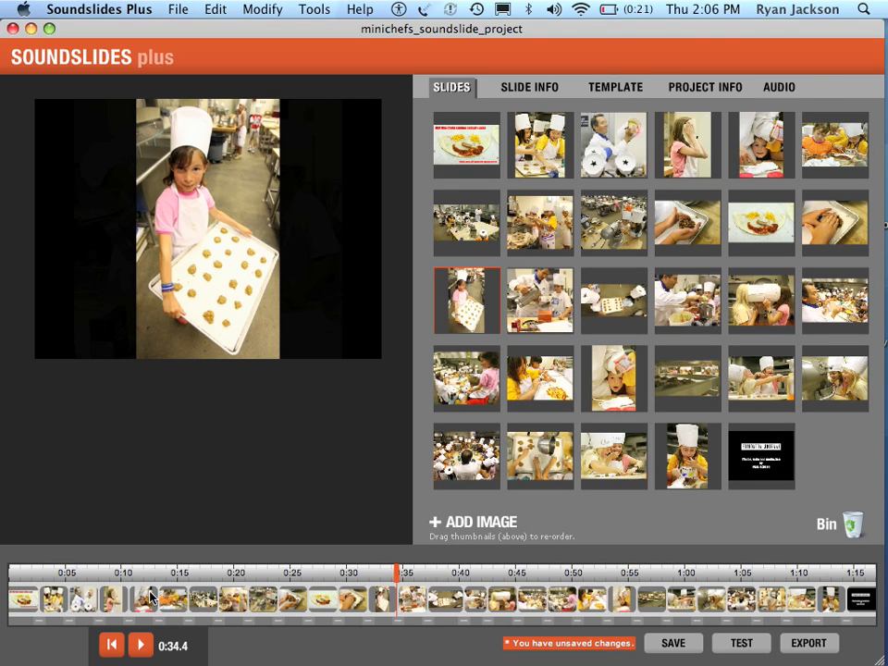
click(670, 648)
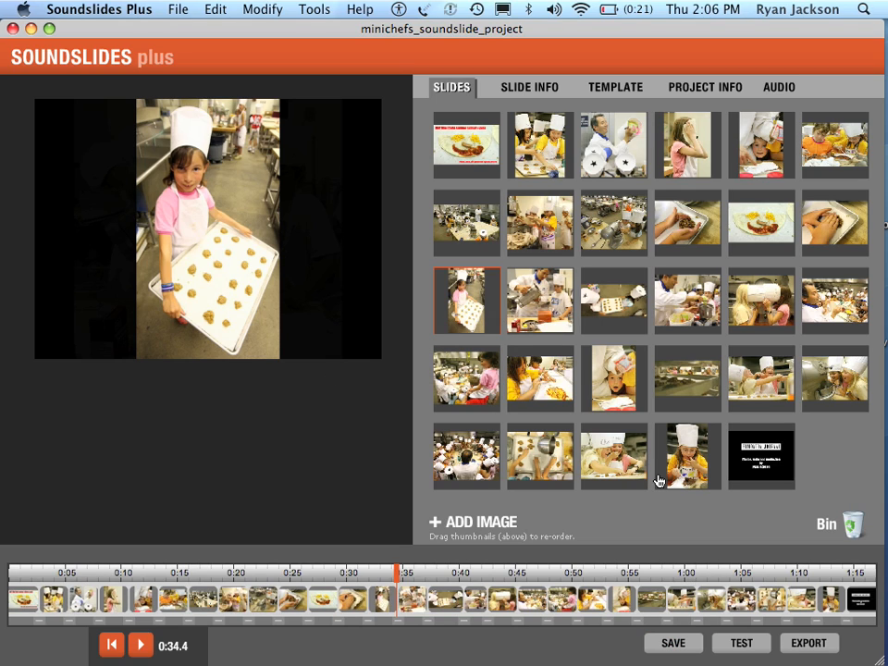
Test the slideshow in the web browser and close the preview page.
click(749, 648)
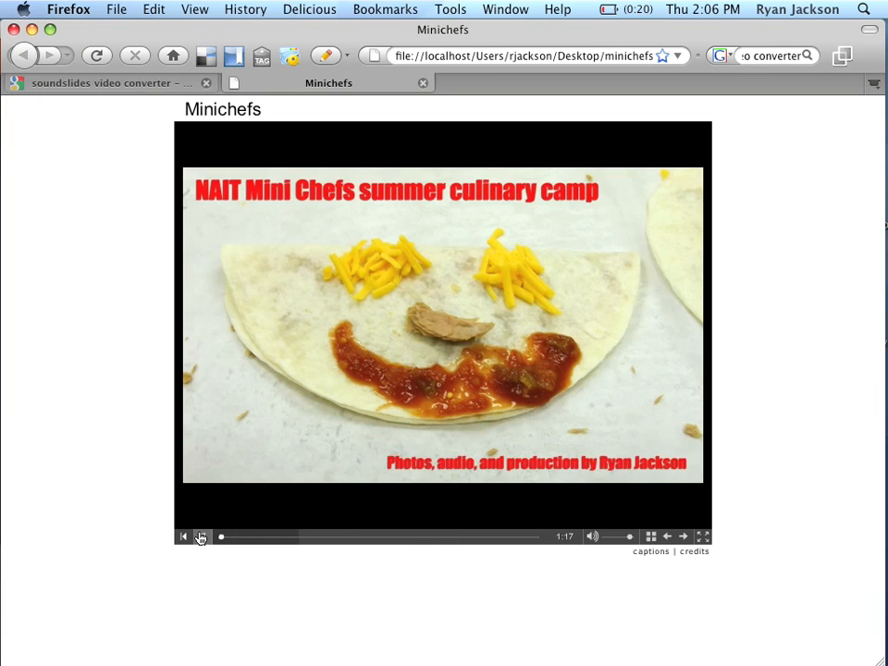
click(201, 538)
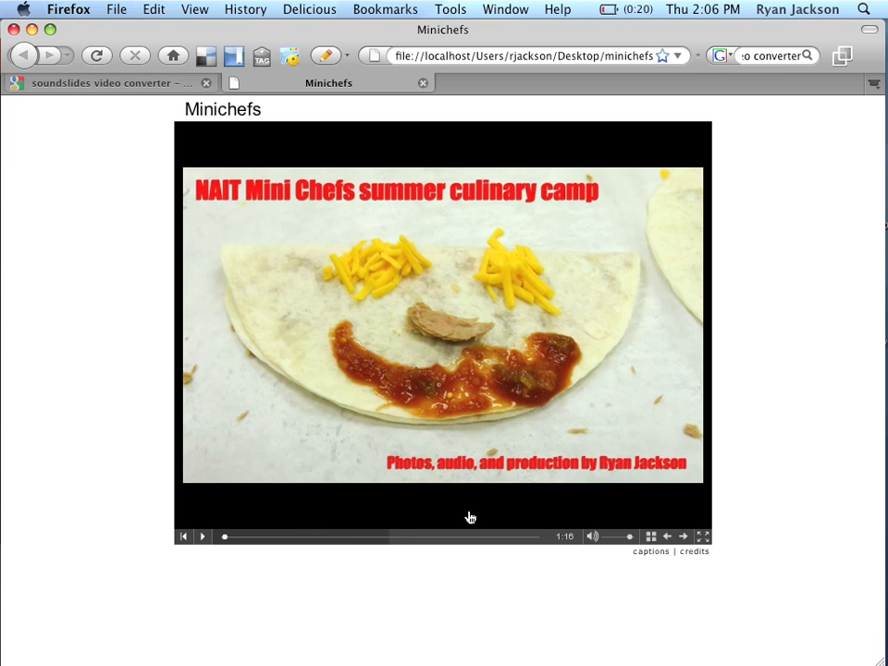
click(423, 83)
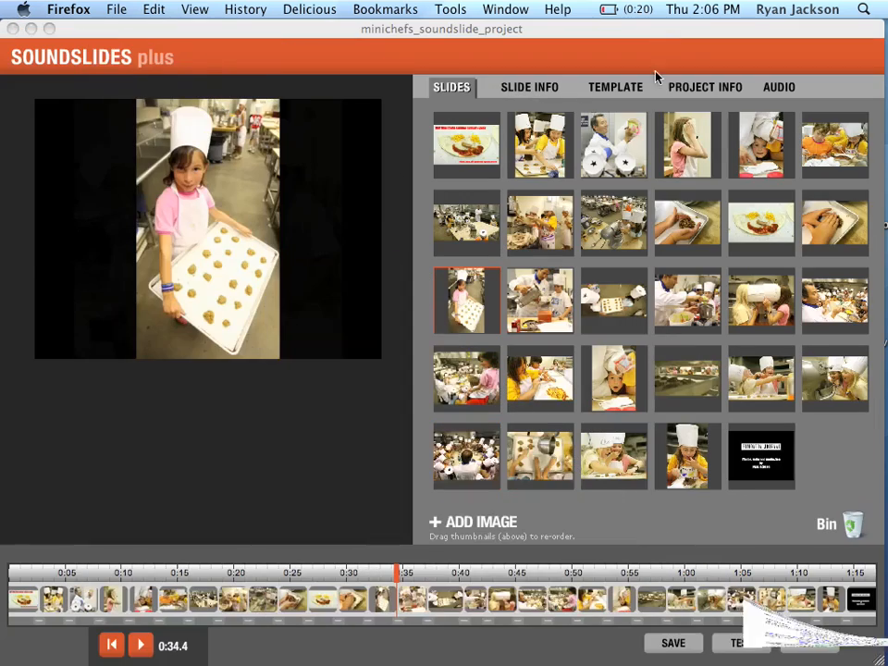
Export the slideshow and look over the resulting publish_to_web folder as icons in an enlarged Finder window.
click(811, 645)
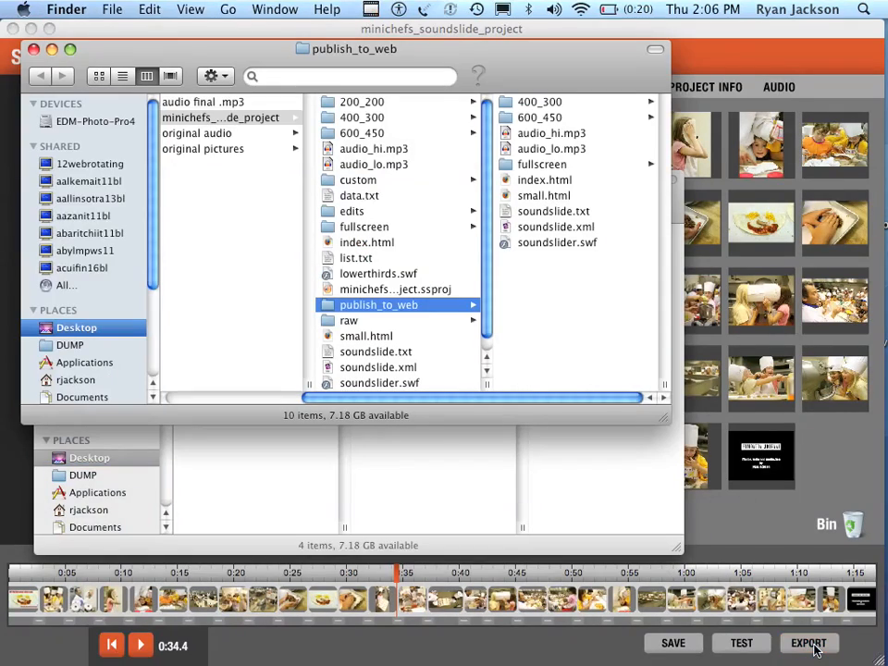
drag(524, 85, 600, 164)
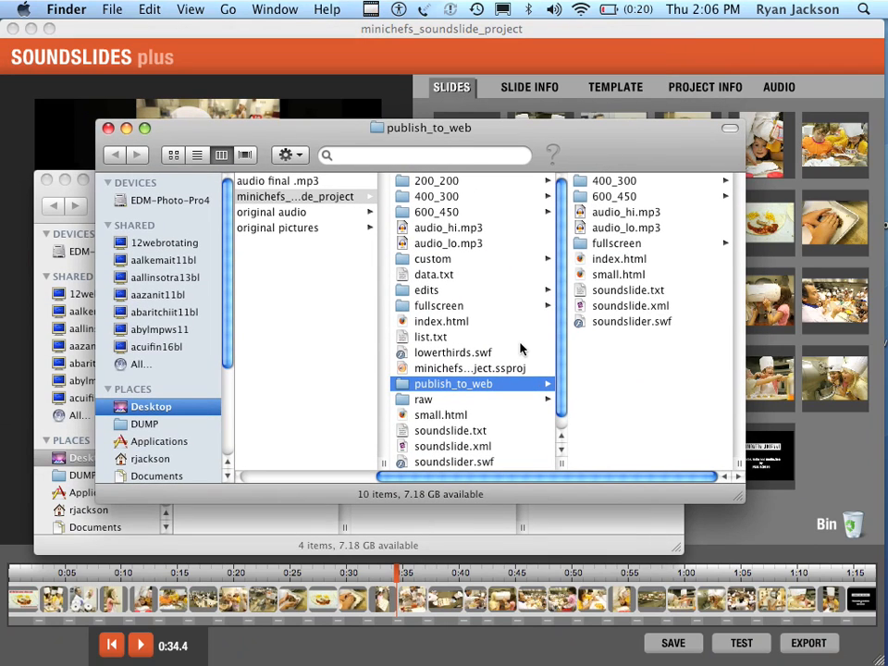
click(174, 155)
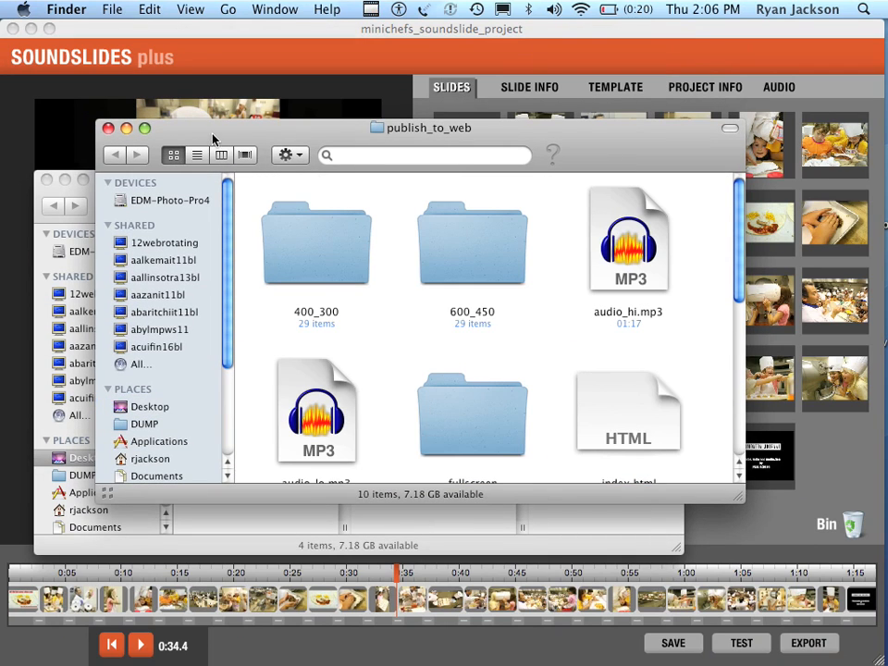
drag(185, 129, 178, 93)
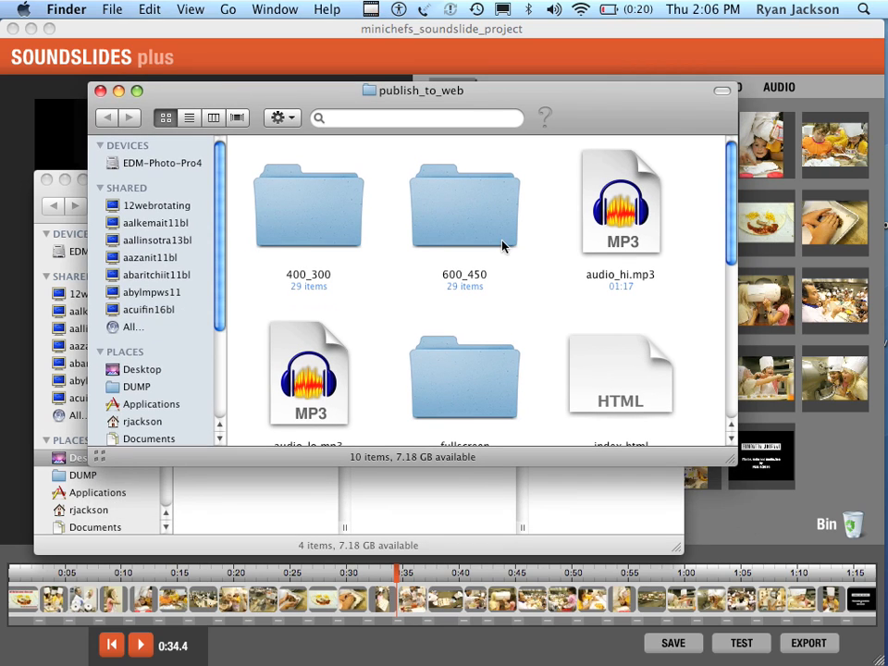
drag(730, 456, 794, 562)
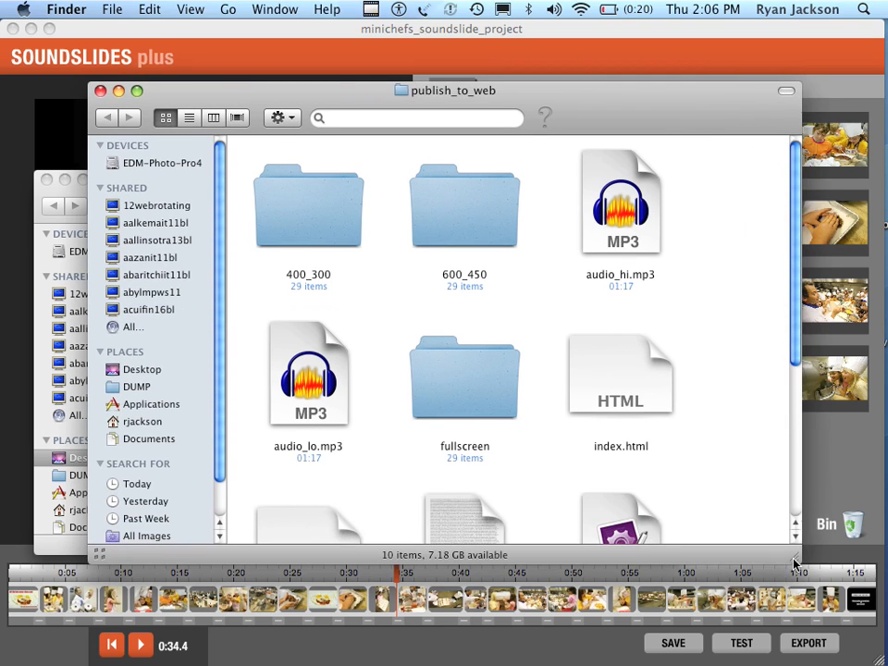
scroll(748, 470, down, 5)
scroll(748, 470, up, 5)
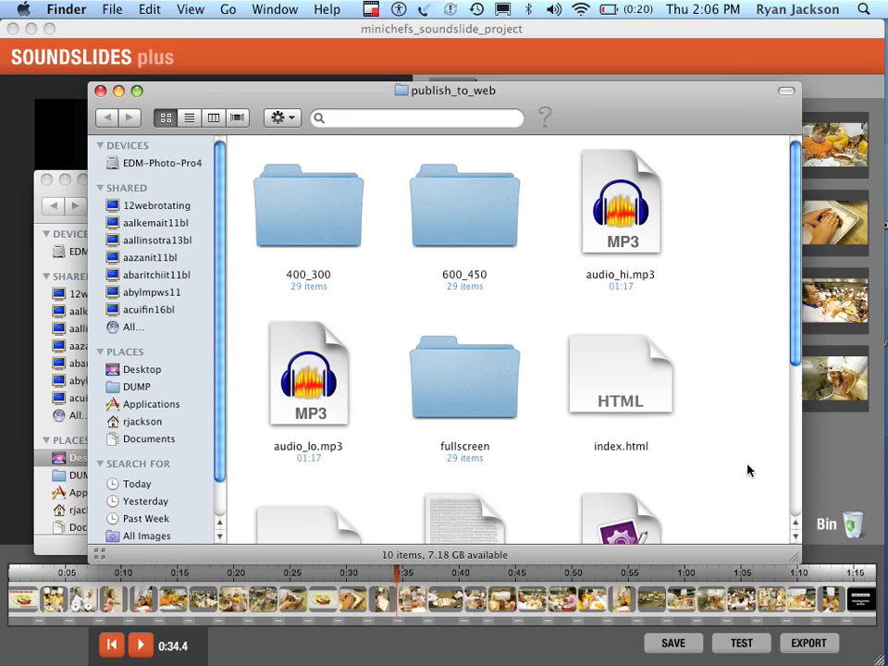
Show publish_to_web in column view and widen the window to examine where it sits within the project folders.
click(212, 118)
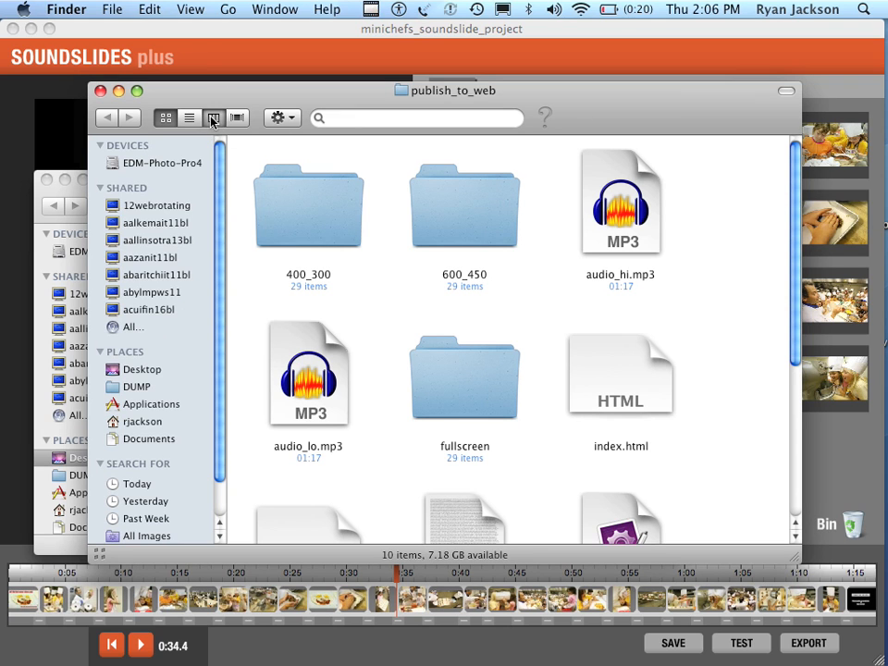
drag(264, 96, 223, 71)
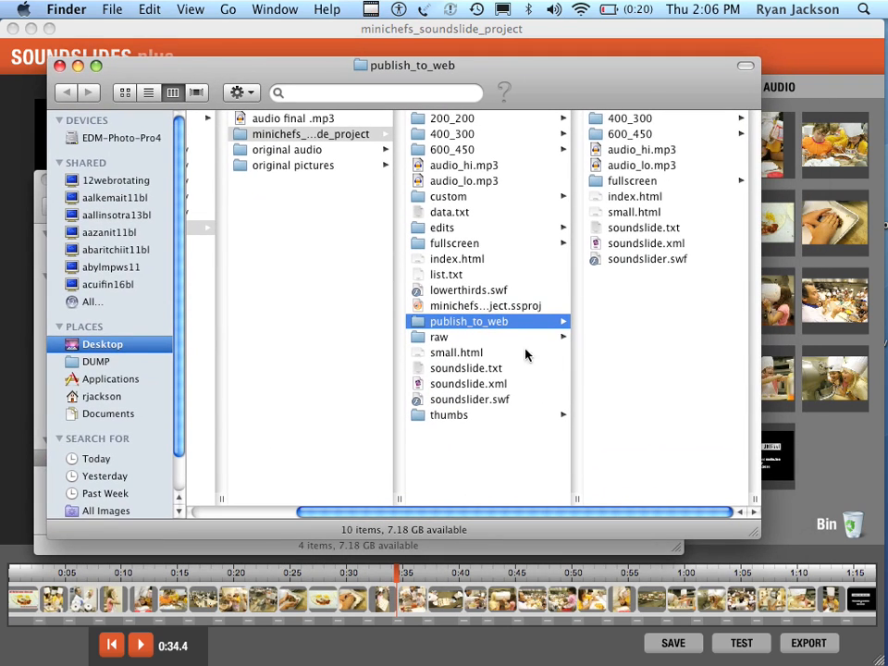
drag(754, 531, 827, 540)
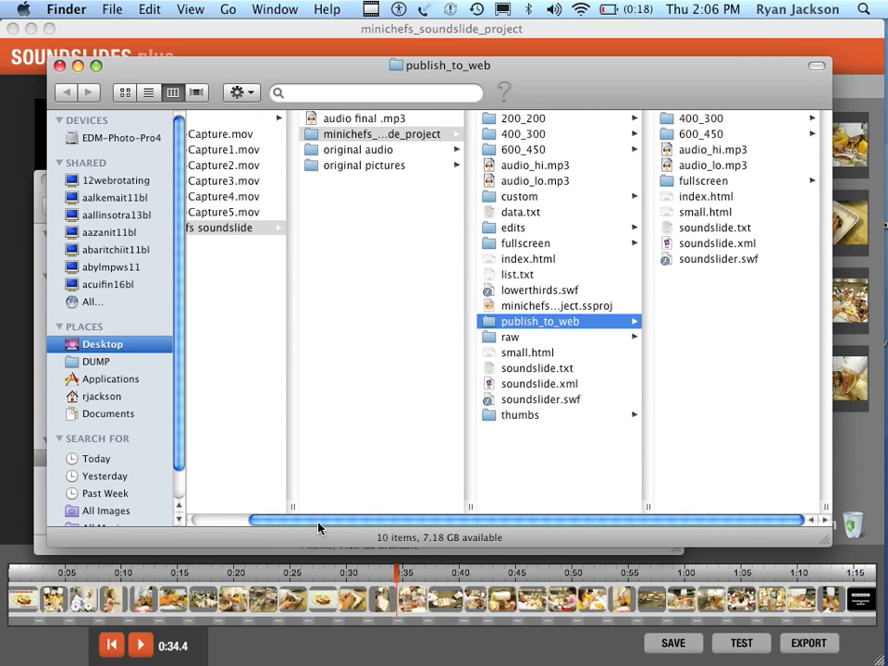
drag(319, 522, 274, 520)
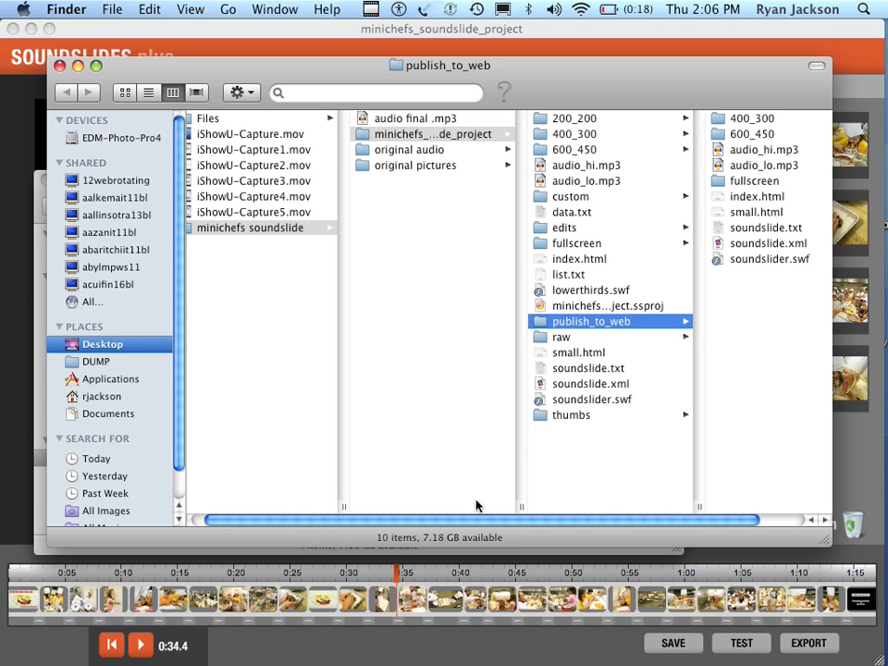
drag(481, 523, 538, 523)
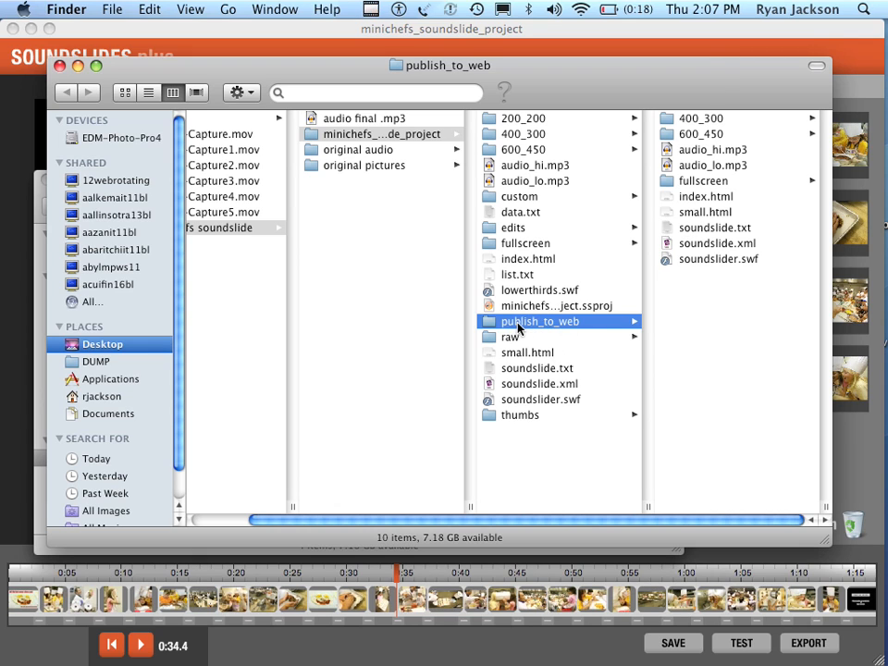
Examine the 600_450 image folder and the index.html file inside publish_to_web.
drag(675, 87, 545, 82)
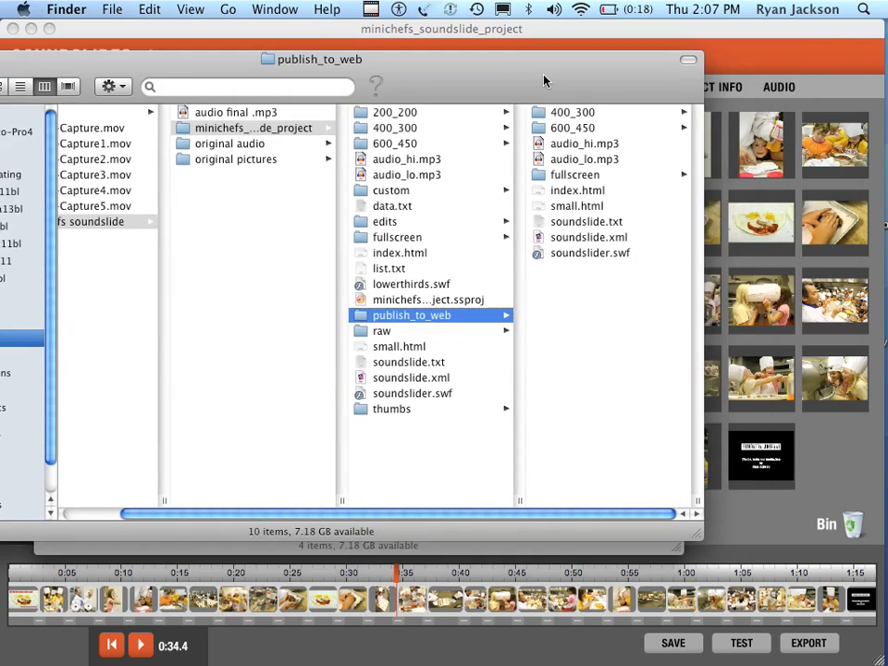
click(590, 130)
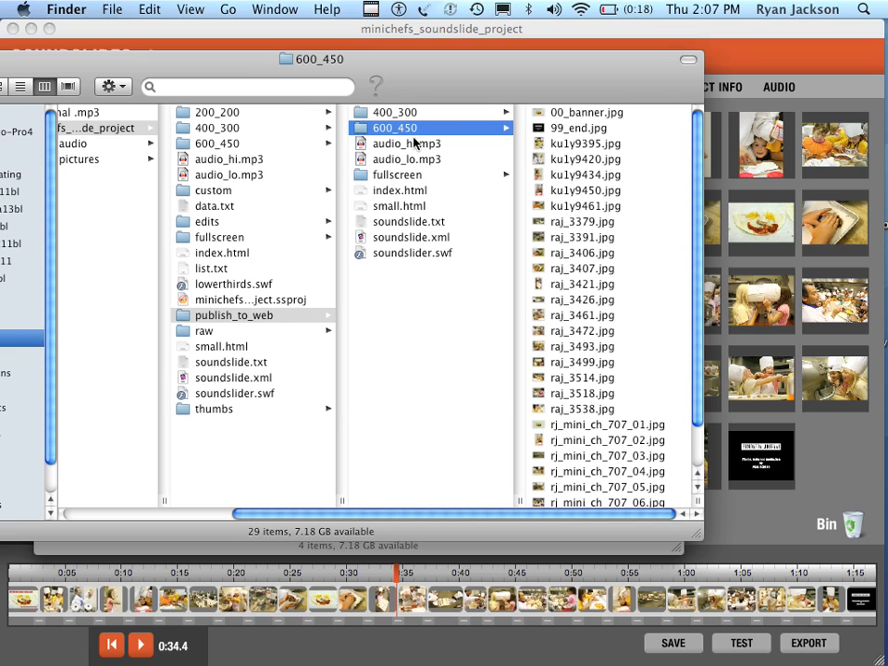
click(414, 191)
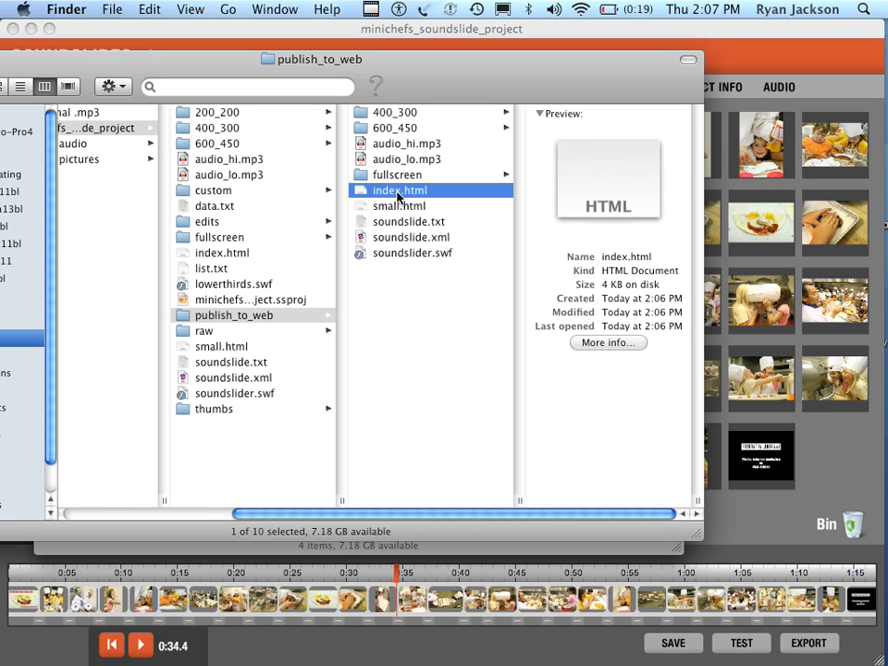
Try to rename the publish_to_web folder as minichefs.
click(254, 315)
drag(283, 58, 284, 55)
drag(426, 62, 415, 33)
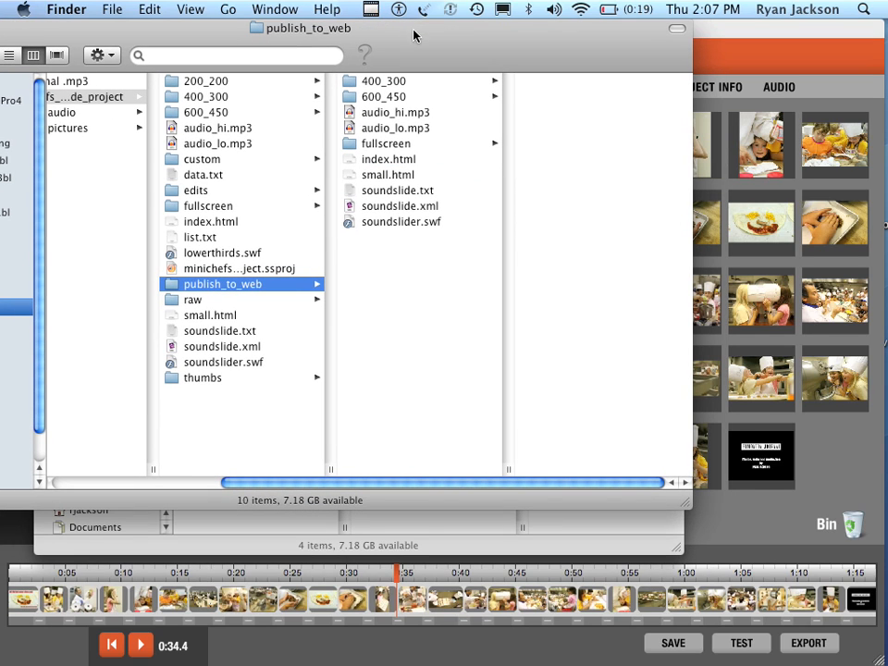
click(212, 287)
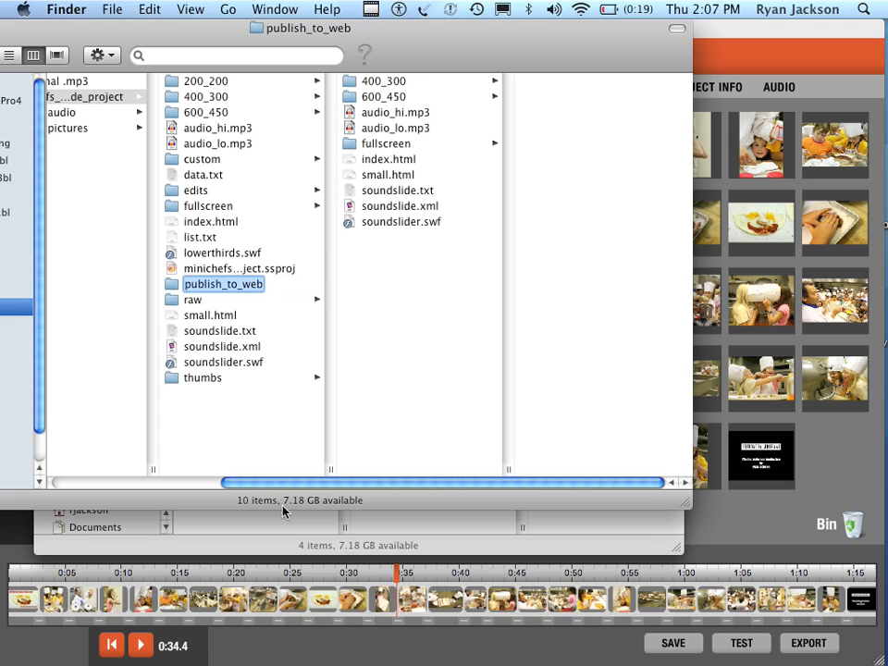
text(minichefs)
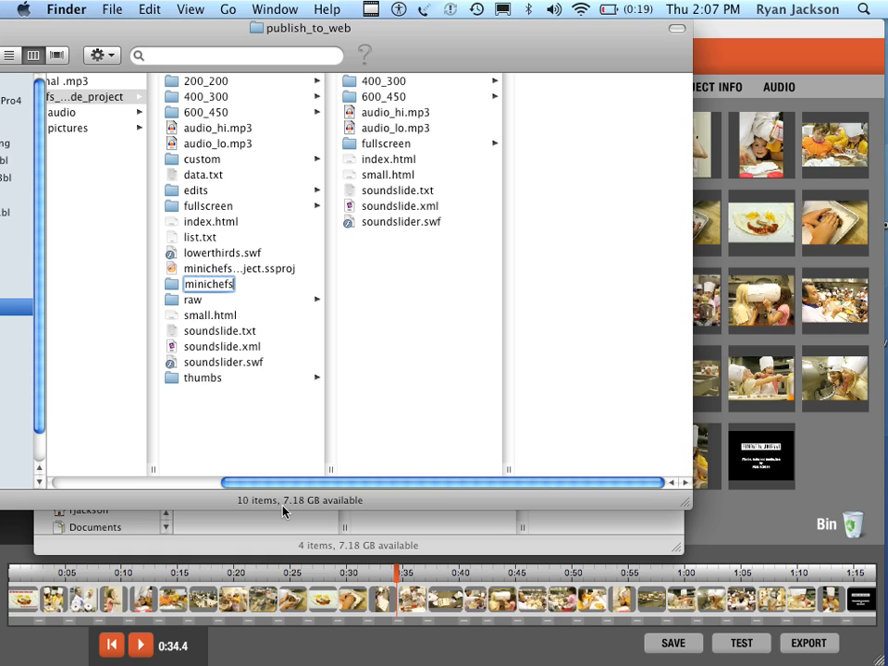
key(Escape)
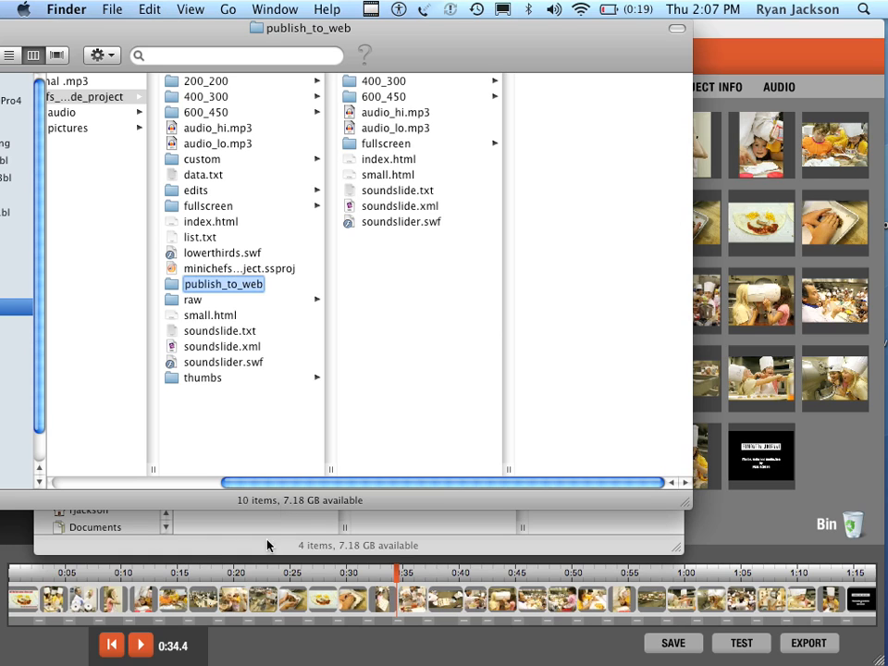
click(209, 461)
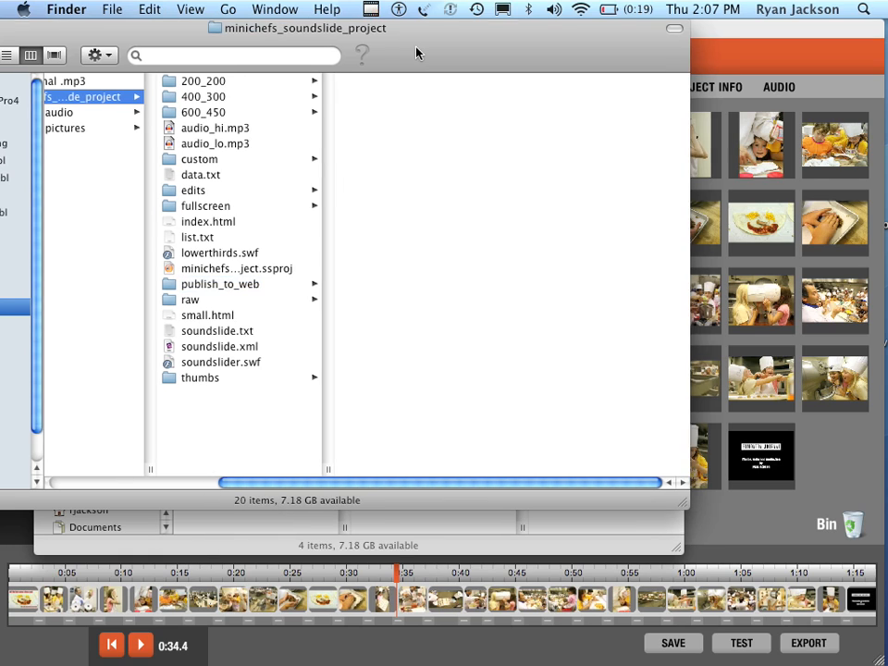
Reposition the Finder window and show the contents of the publish_to_web folder.
drag(416, 52, 275, 85)
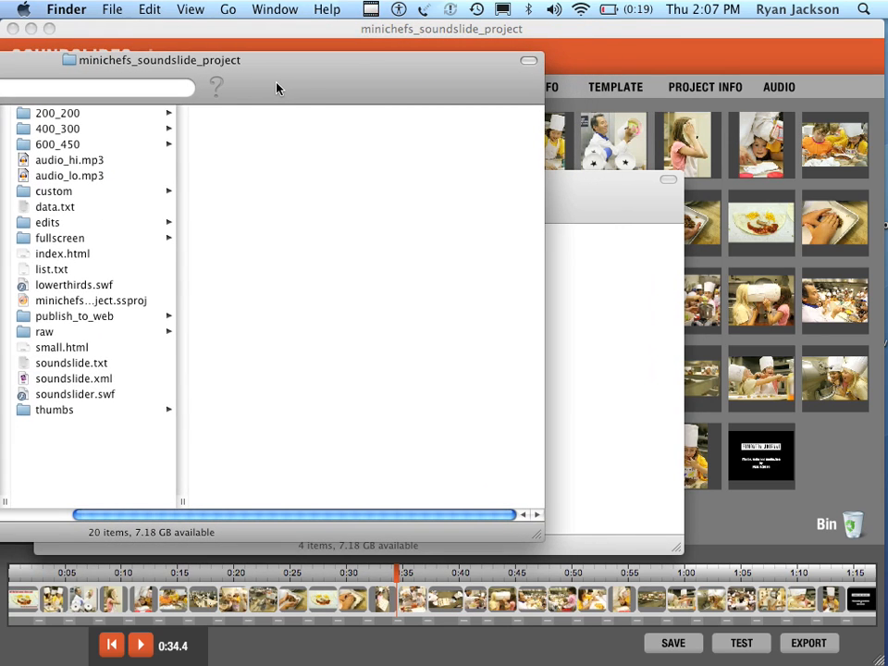
drag(277, 88, 319, 85)
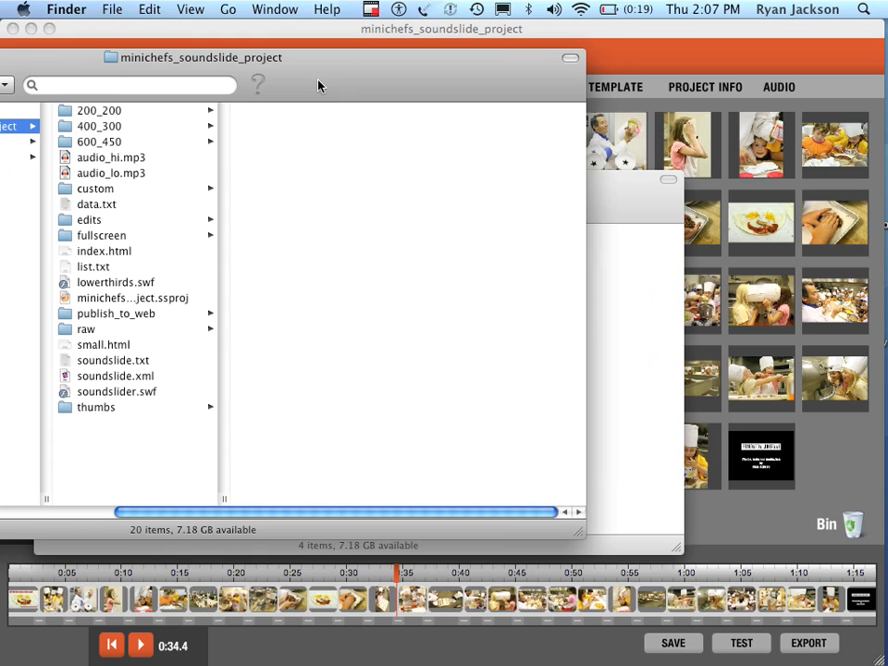
click(142, 314)
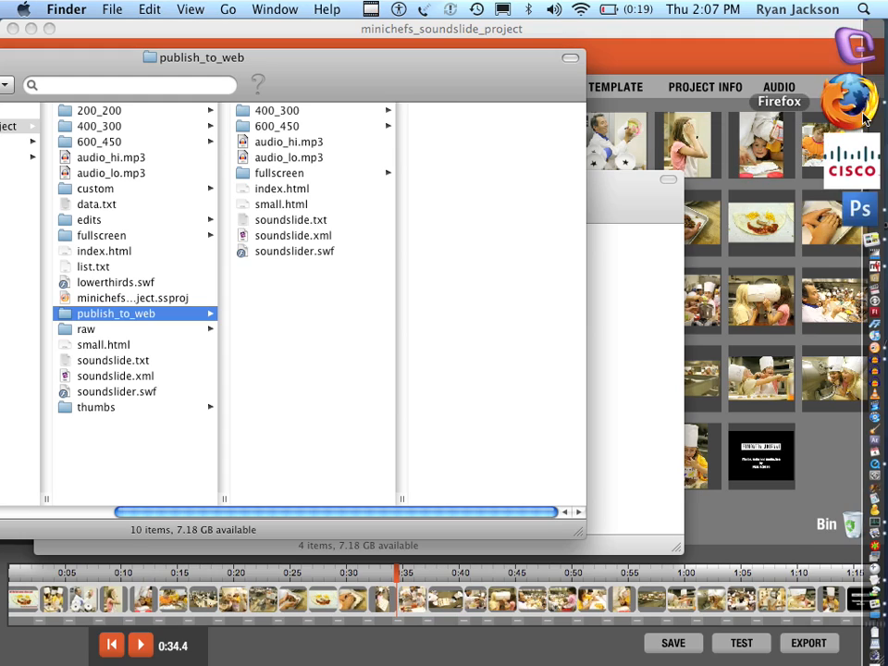
Switch to Firefox, search the web for "soundslide embed", and view the Soundslides Embed Utility in a temporary tab.
click(861, 98)
key(super+t)
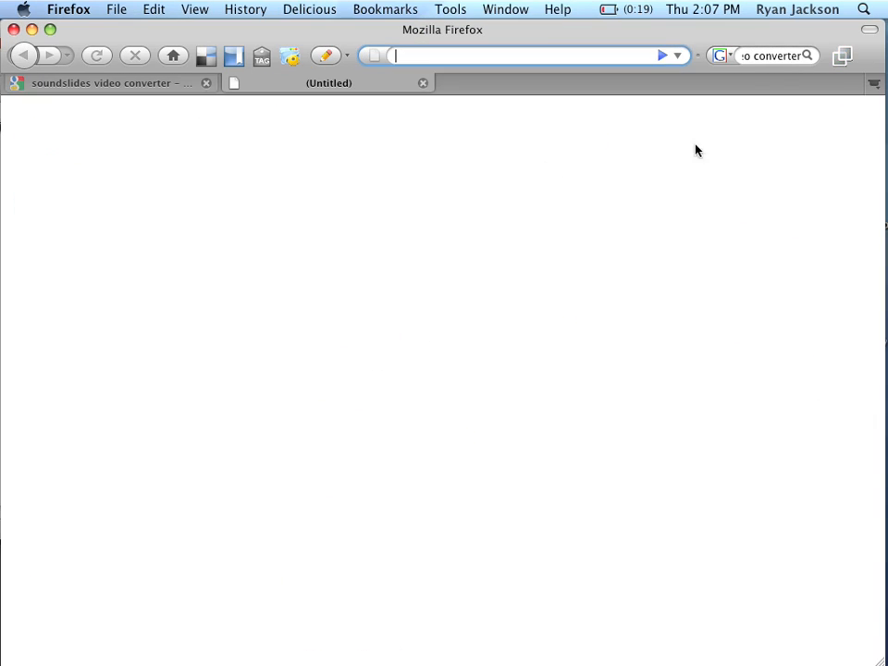
click(769, 58)
text(sound)
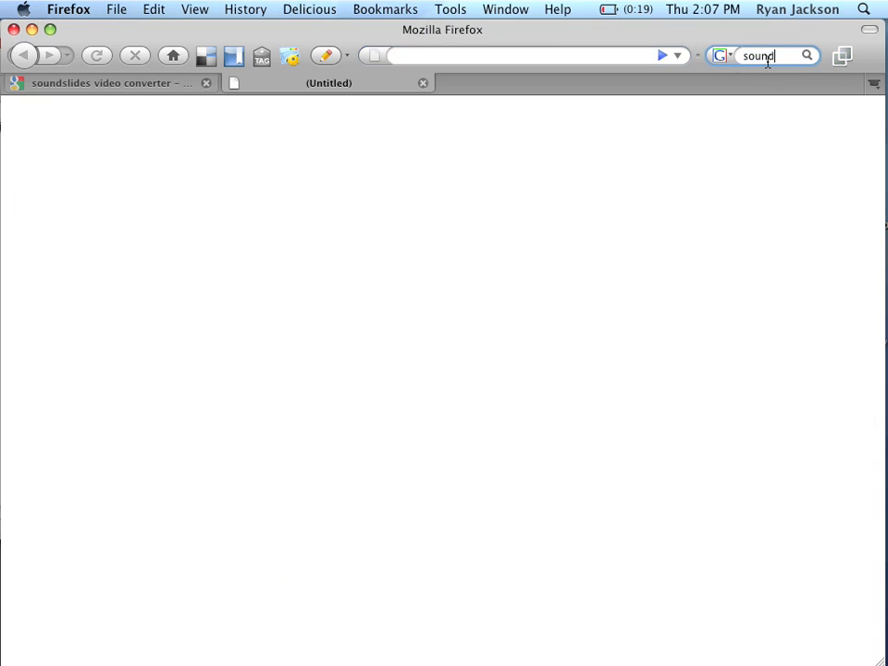
text(slide embed)
key(Return)
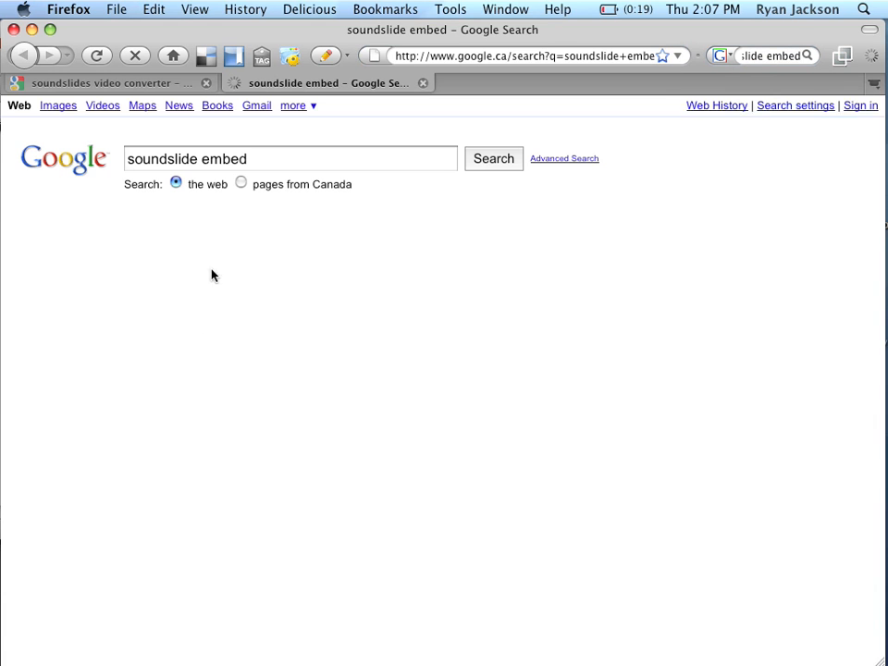
click(74, 250)
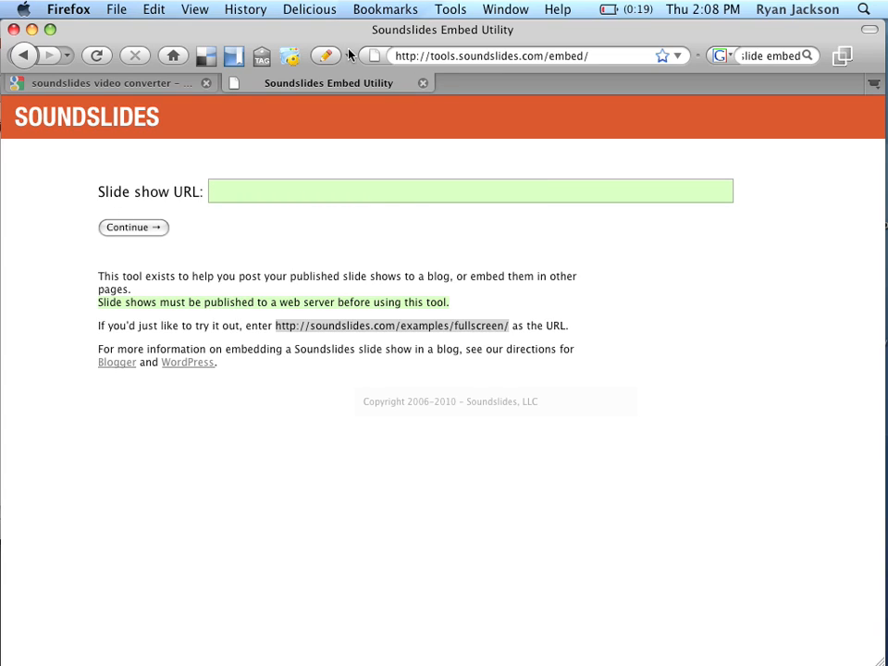
click(422, 84)
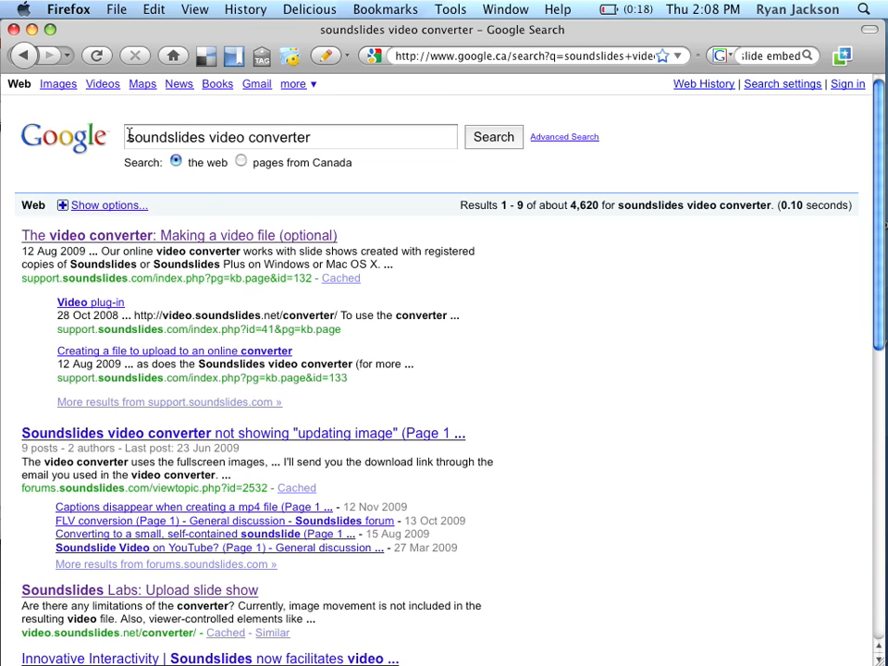
Open the support article on making a video file with the video converter and look through its instructions.
click(193, 236)
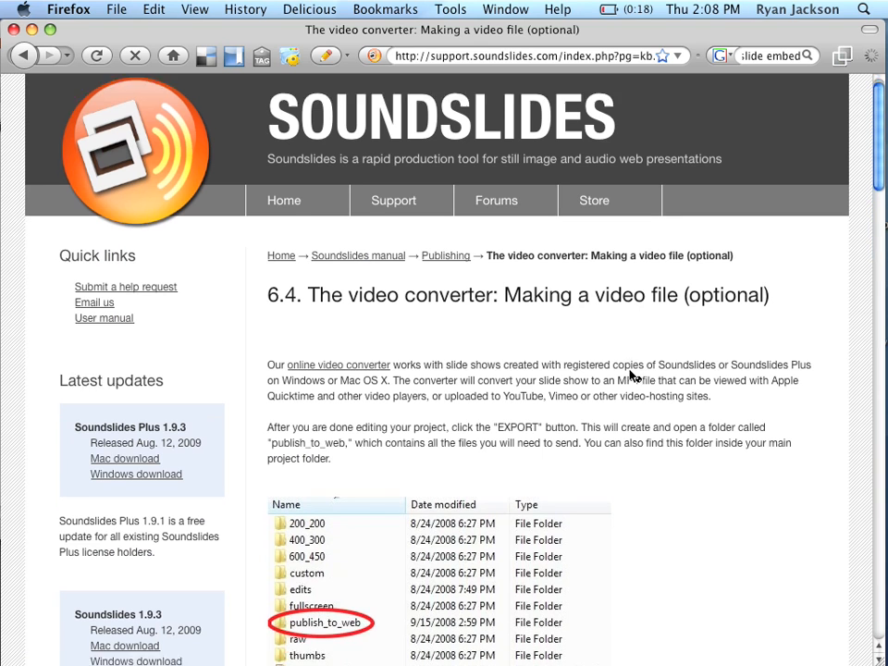
scroll(633, 352, down, 3)
scroll(633, 375, down, 15)
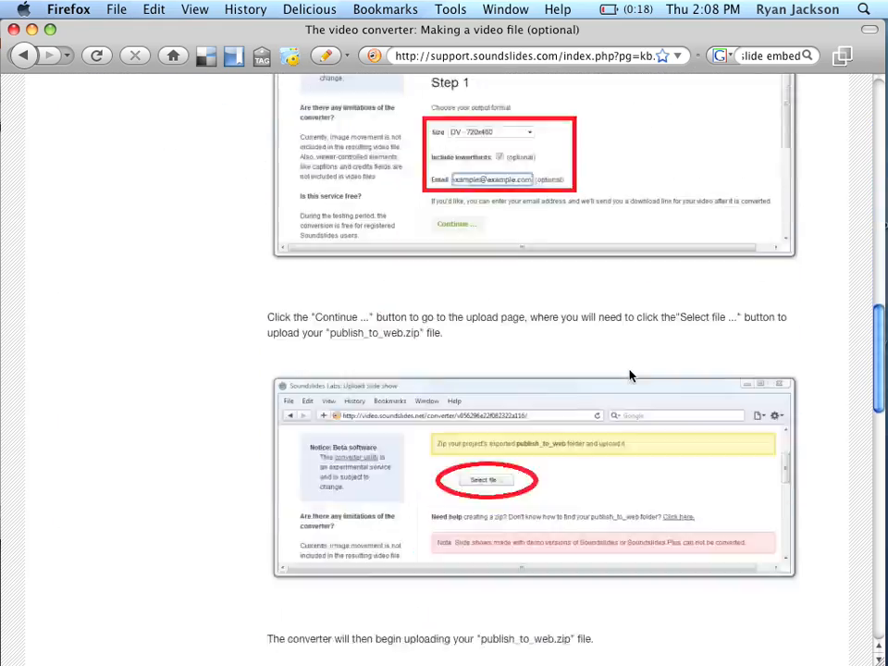
scroll(630, 376, up, 6)
scroll(629, 375, down, 3)
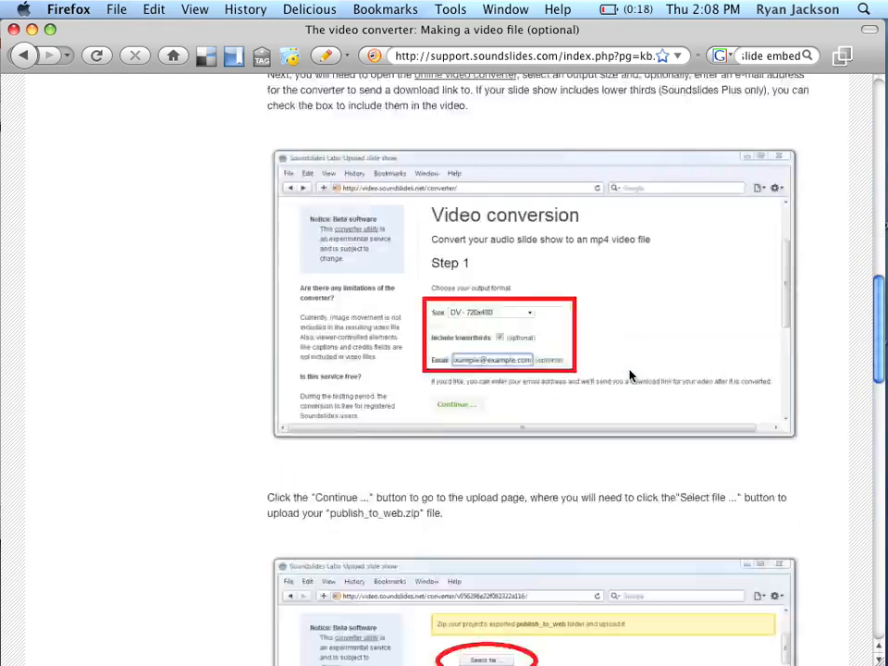
scroll(630, 376, up, 4)
scroll(629, 376, up, 5)
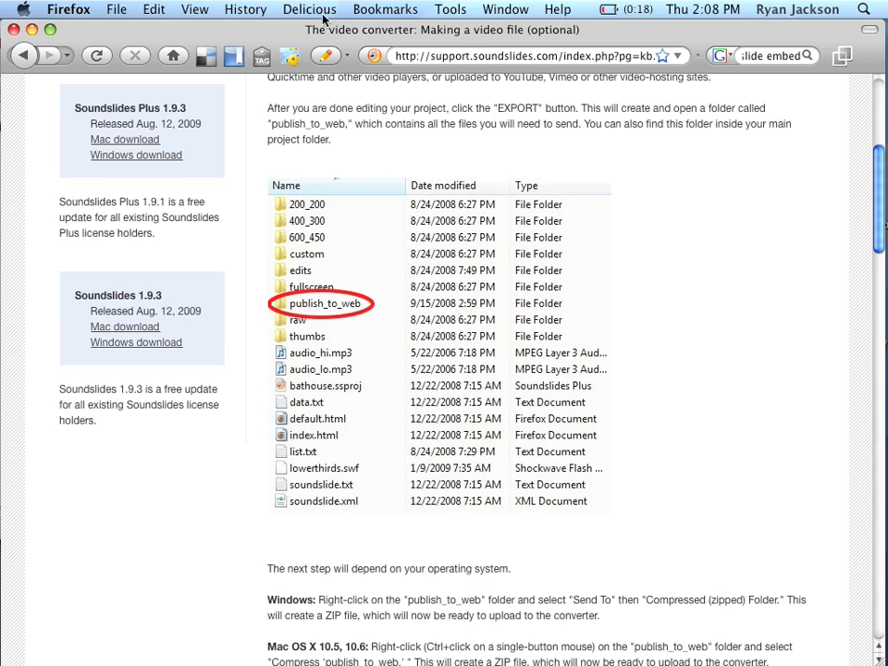
Uncover the Finder window, compress the publish_to_web folder into a ZIP archive, and select the archive.
drag(322, 25, 339, 571)
click(144, 372)
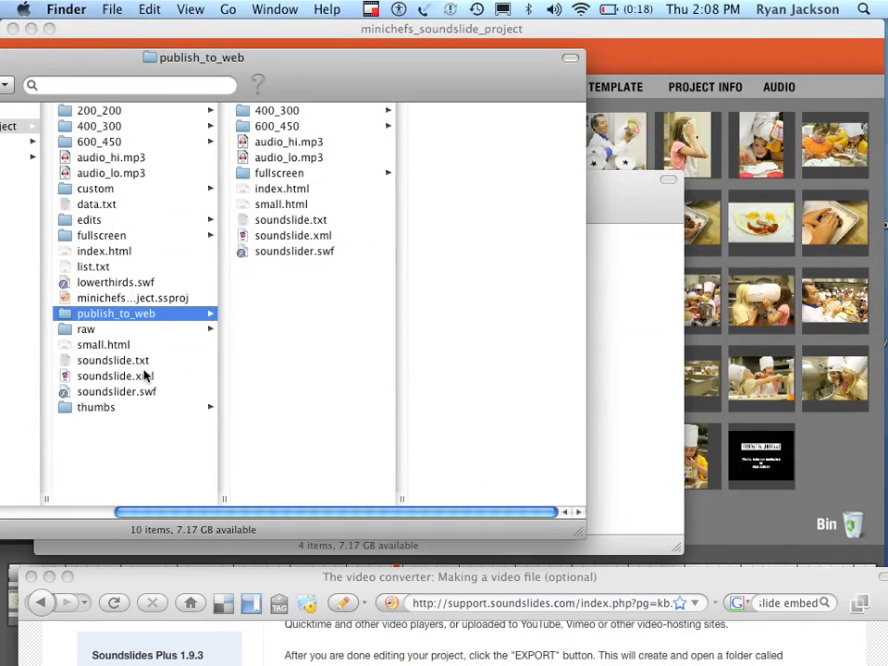
right_click(127, 318)
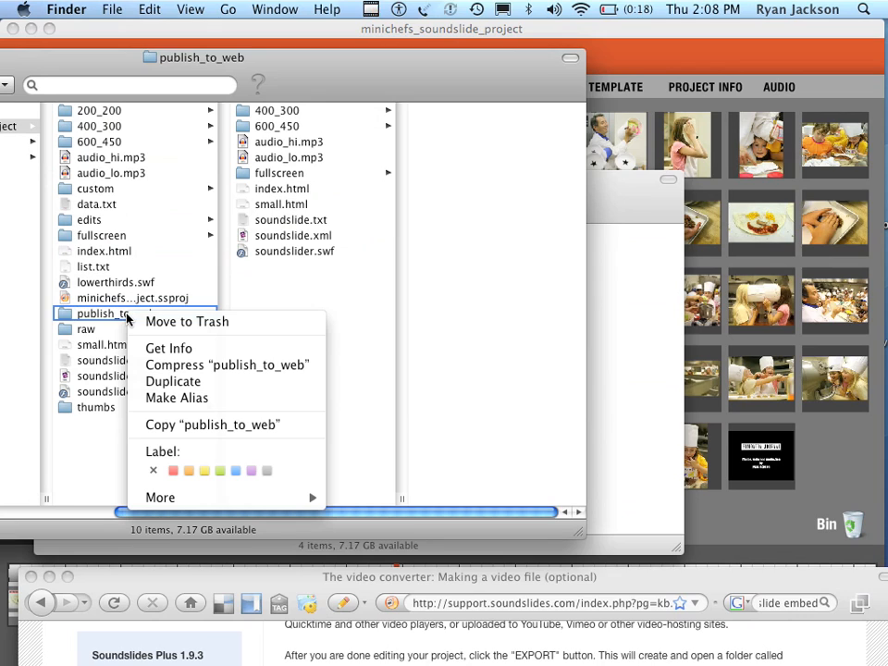
click(171, 367)
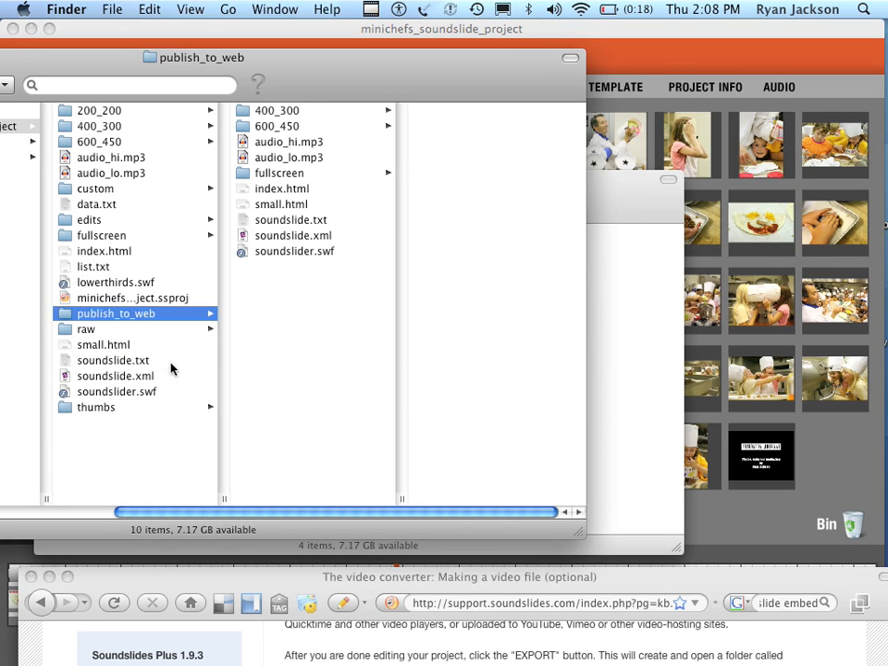
right_click(153, 314)
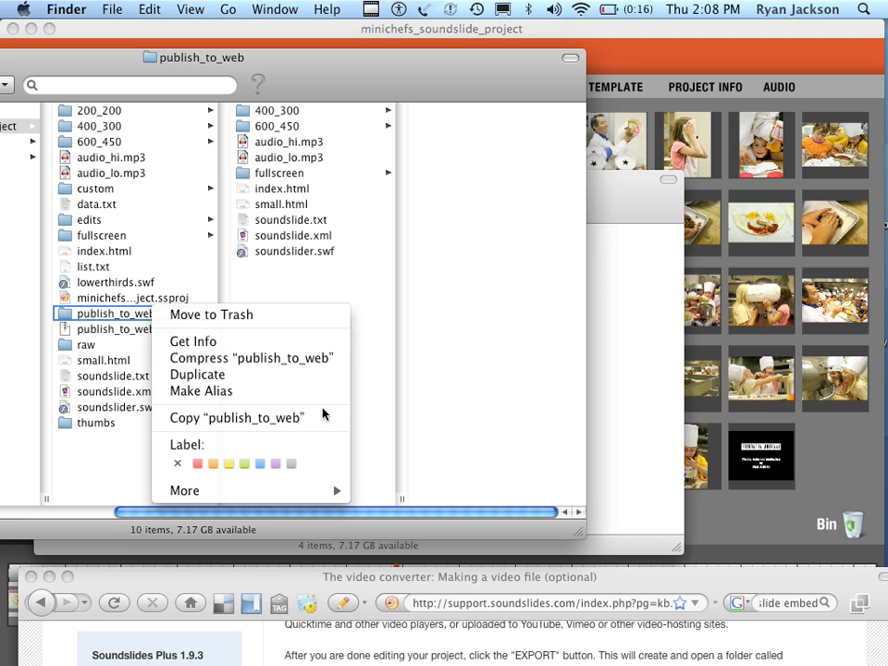
click(130, 454)
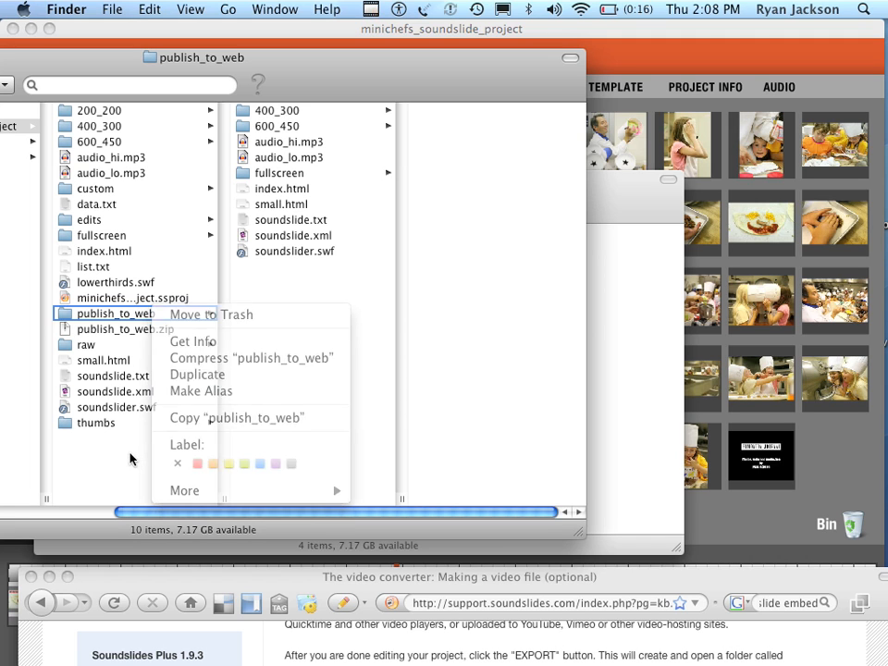
click(145, 334)
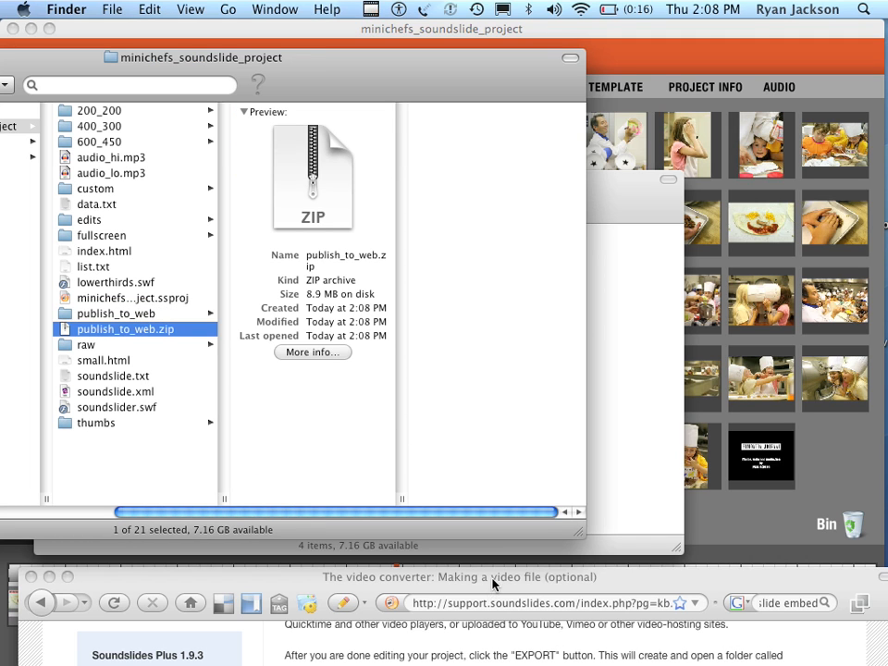
Return to the support article in Firefox and open the online video converter to examine its output format form and email field.
drag(494, 579, 491, 15)
scroll(468, 329, up, 6)
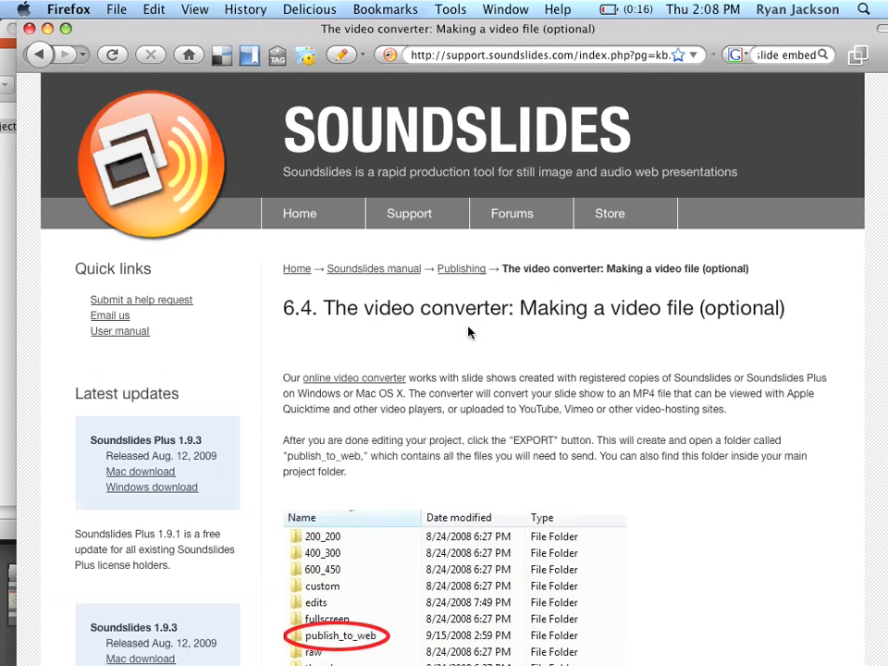
click(341, 379)
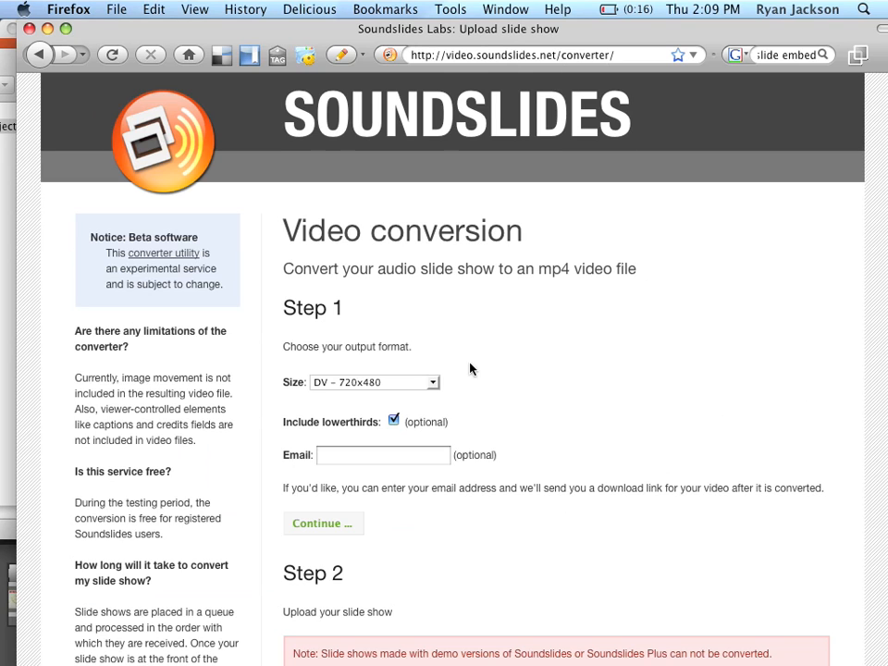
scroll(470, 369, down, 3)
click(405, 346)
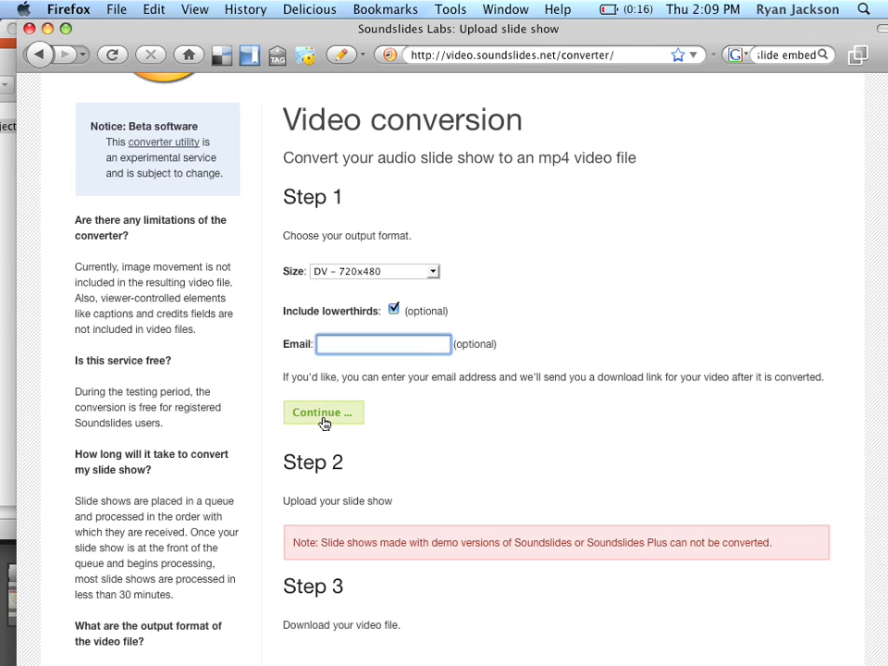
Check publish_to_web.zip behind the browser, then examine the converter's output size options.
drag(496, 34, 481, 507)
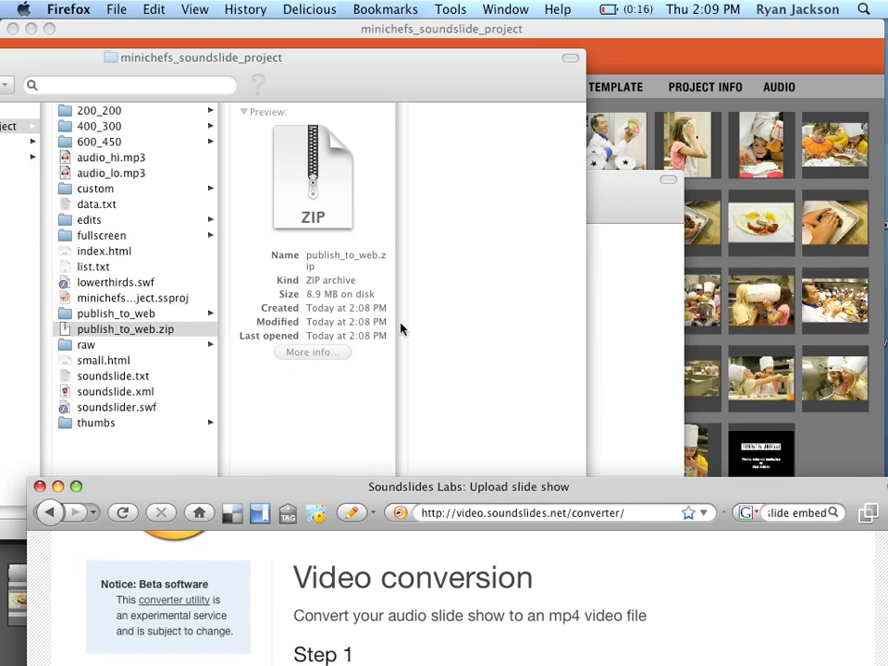
drag(404, 475, 381, 9)
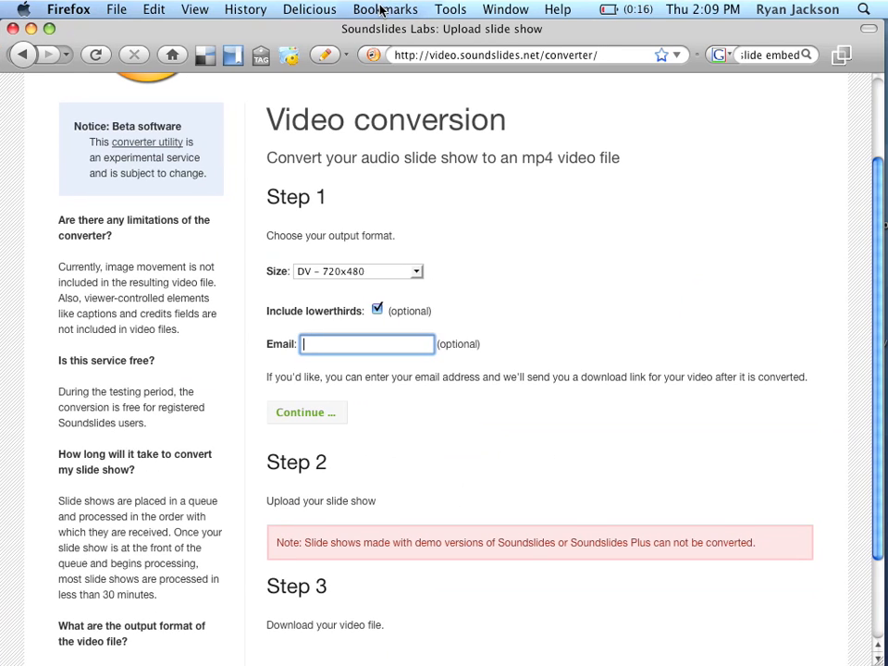
click(375, 271)
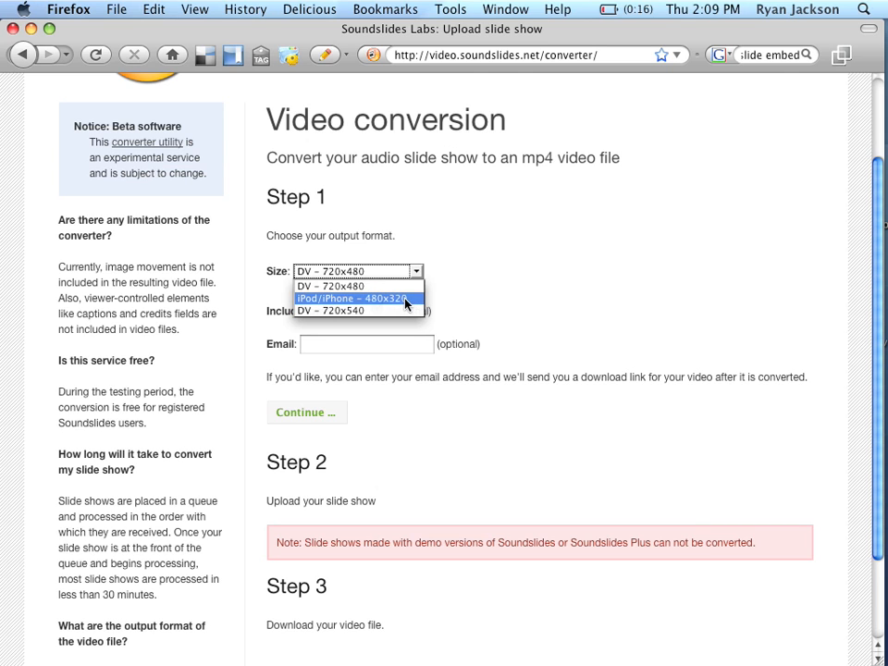
click(523, 234)
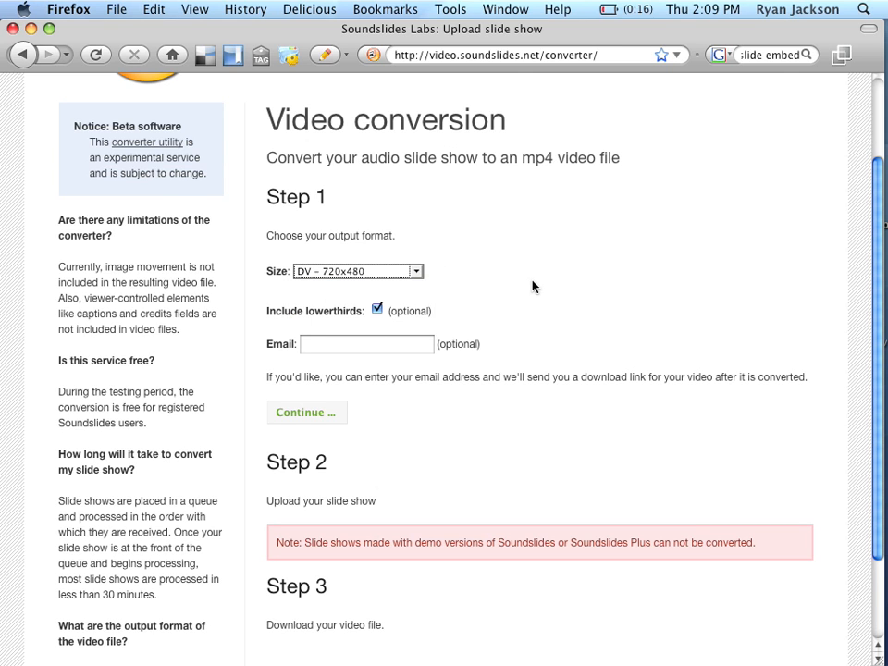
Move the browser and Finder windows aside and switch back to the minichefs_soundslide_project window in Soundslides Plus.
scroll(509, 213, up, 3)
drag(420, 28, 452, 631)
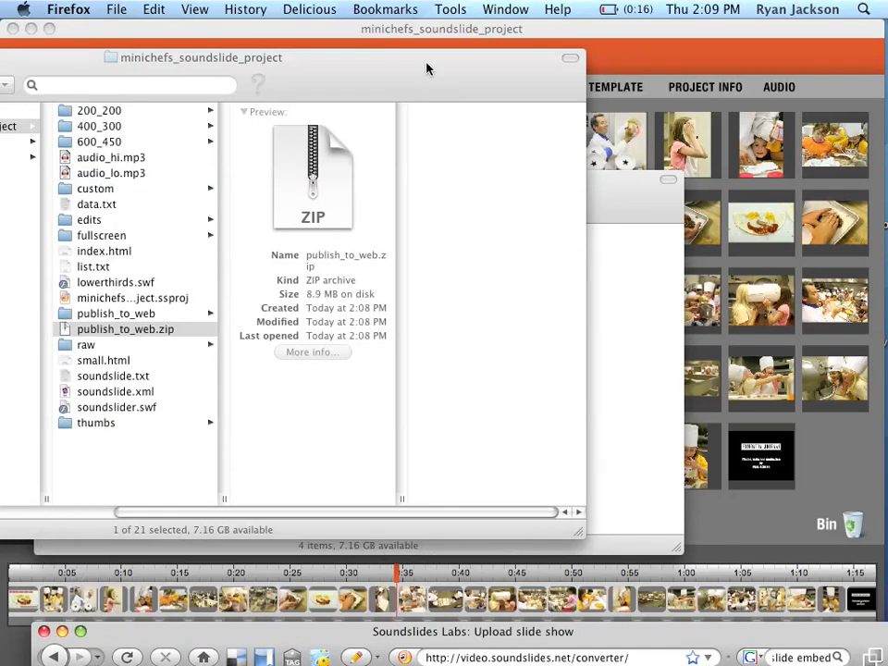
click(431, 99)
drag(432, 99, 663, 277)
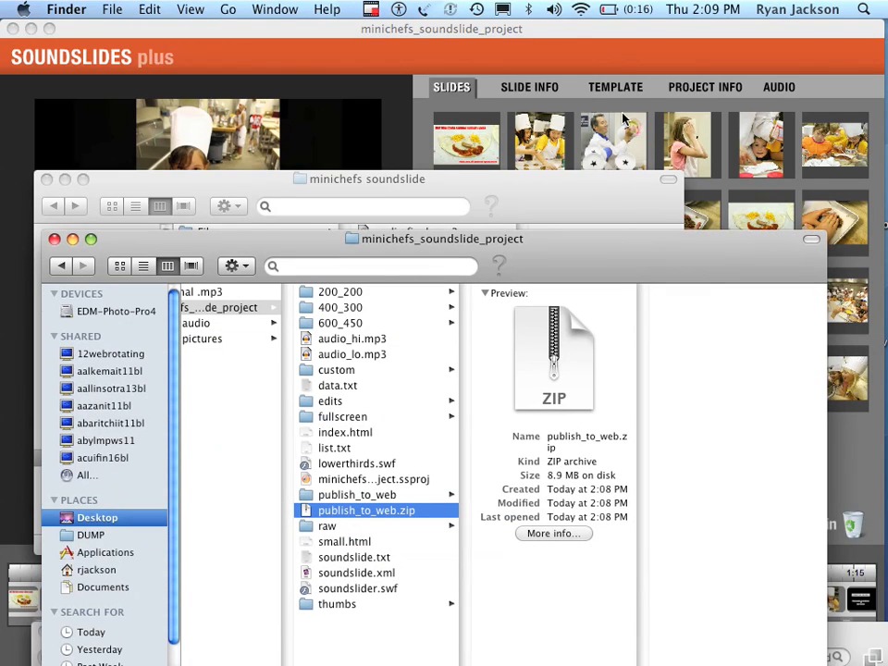
click(578, 45)
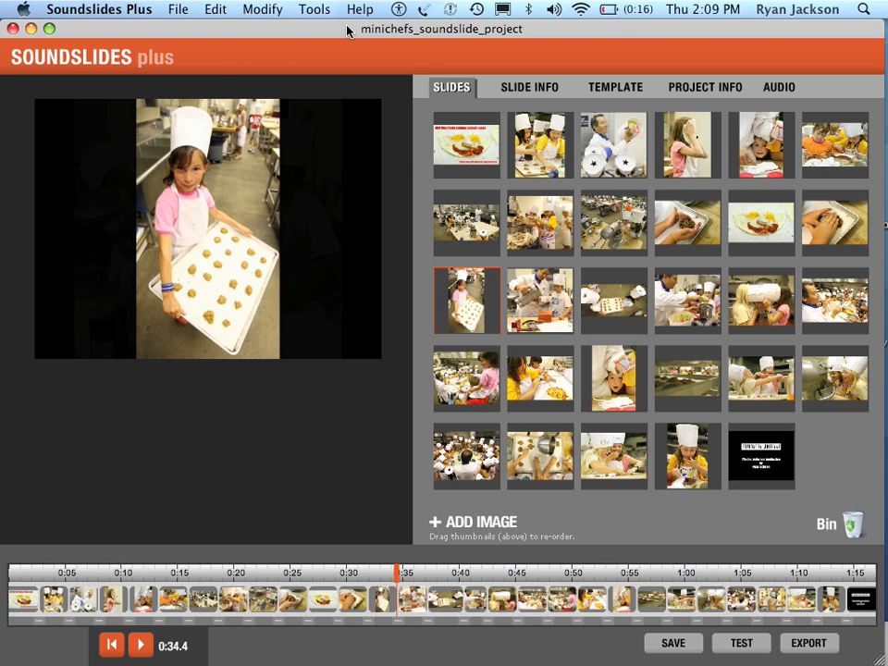
drag(350, 31, 348, 27)
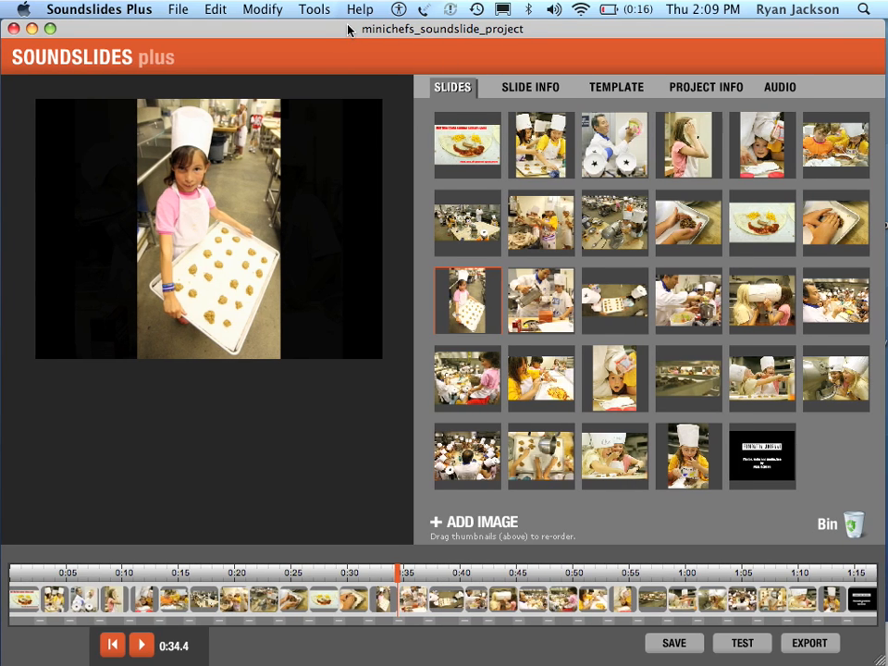